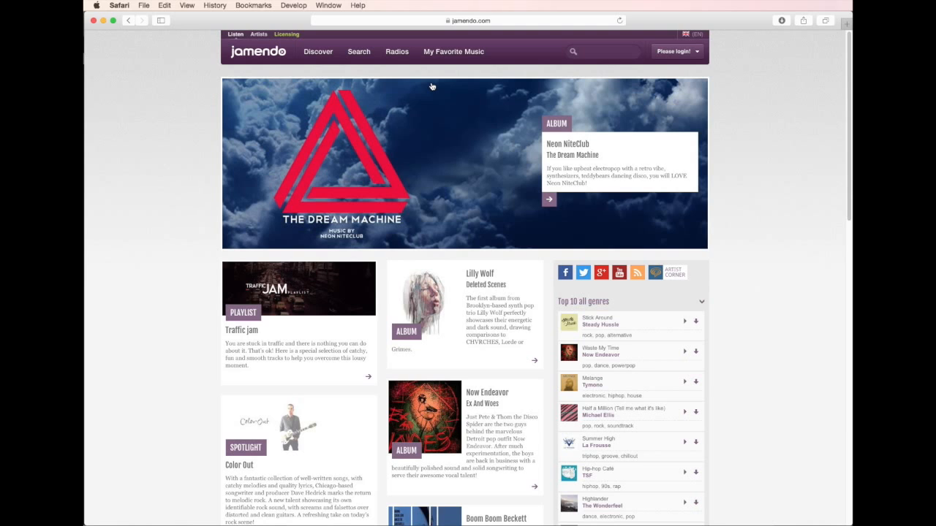
Search the Jamendo music library for tracks in the house genre.
left_click(358, 53)
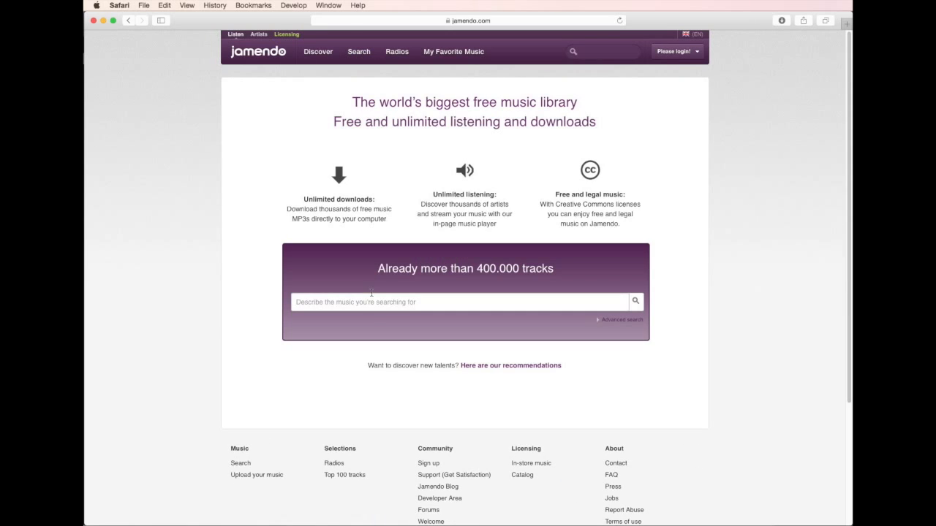
left_click(318, 302)
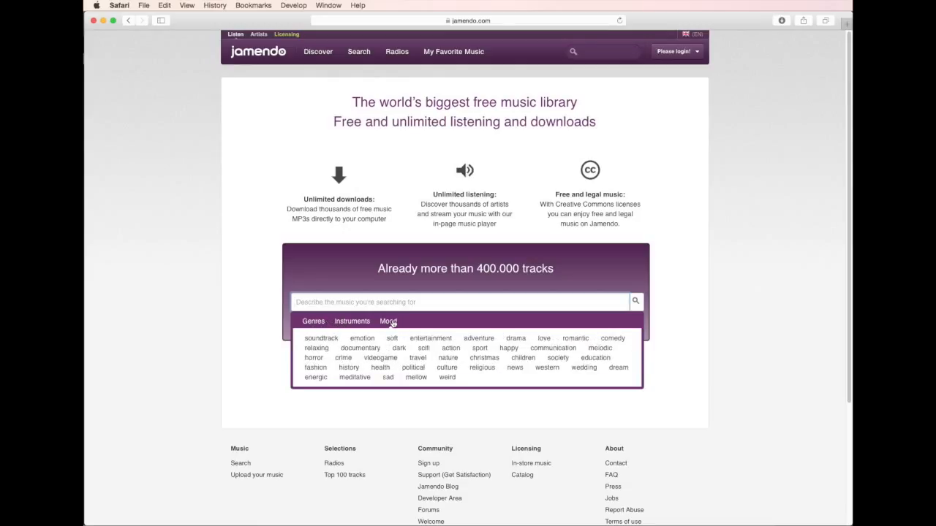
mouse_move(320, 322)
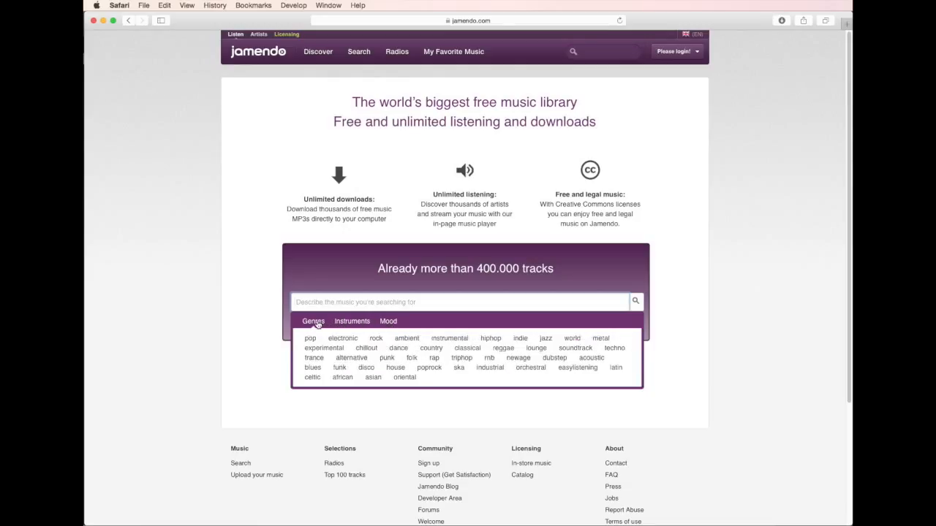
left_click(395, 368)
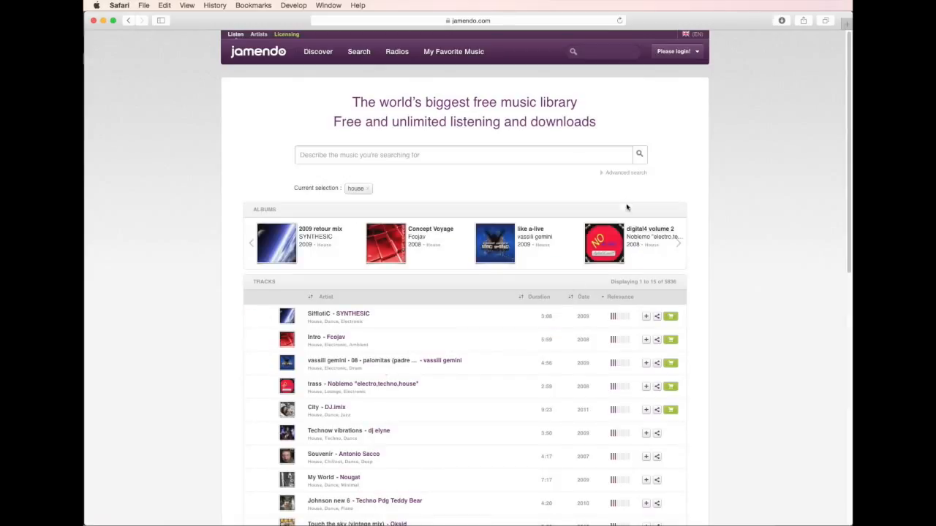
Filter the house results by the Attribution Creative Commons licence and United Kingdom as artist country.
left_click(633, 173)
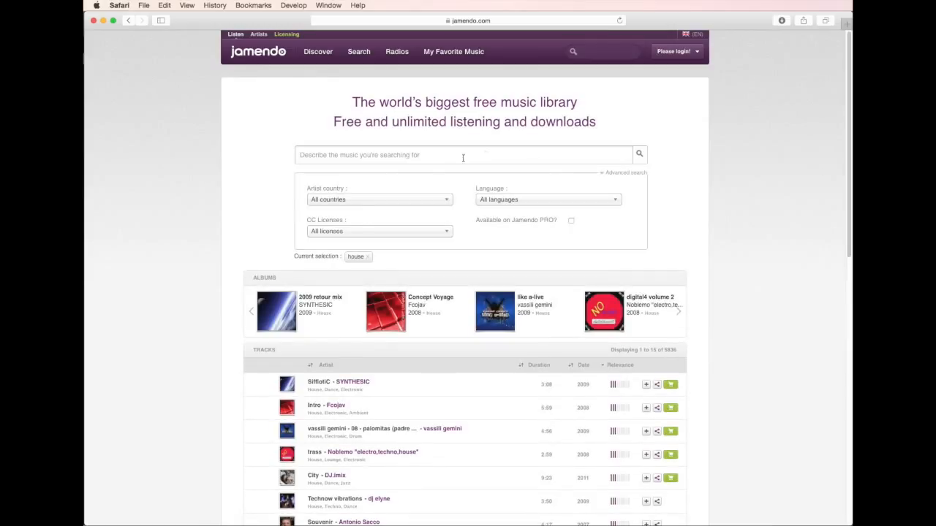
left_click(363, 233)
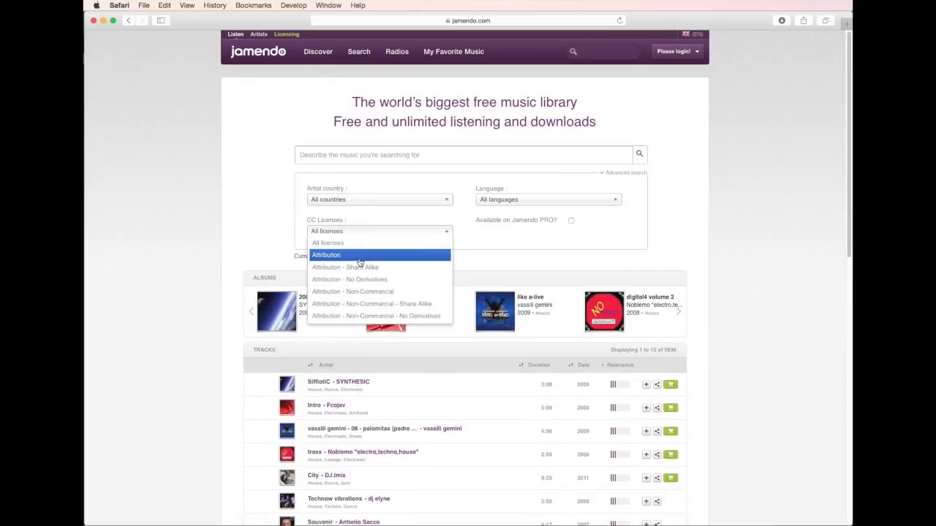
left_click(359, 259)
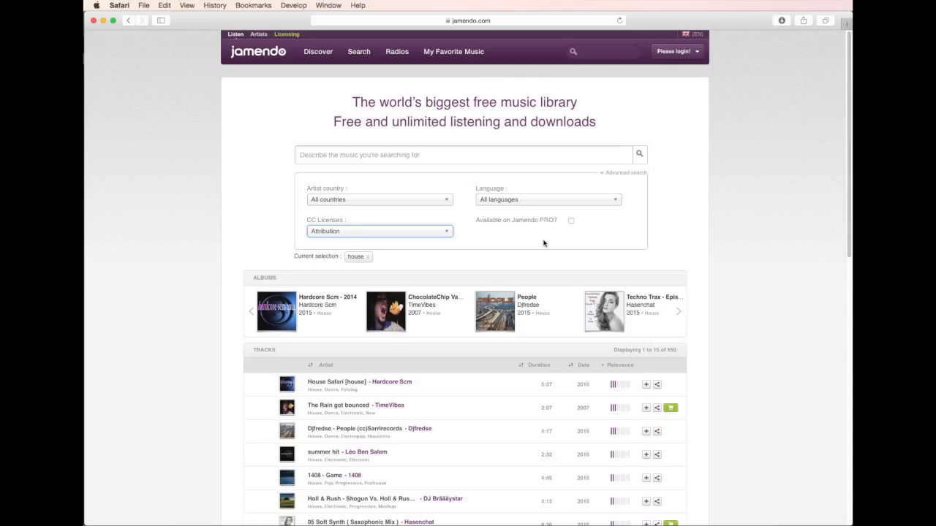
left_click(381, 201)
scroll(381, 277, "down", 20)
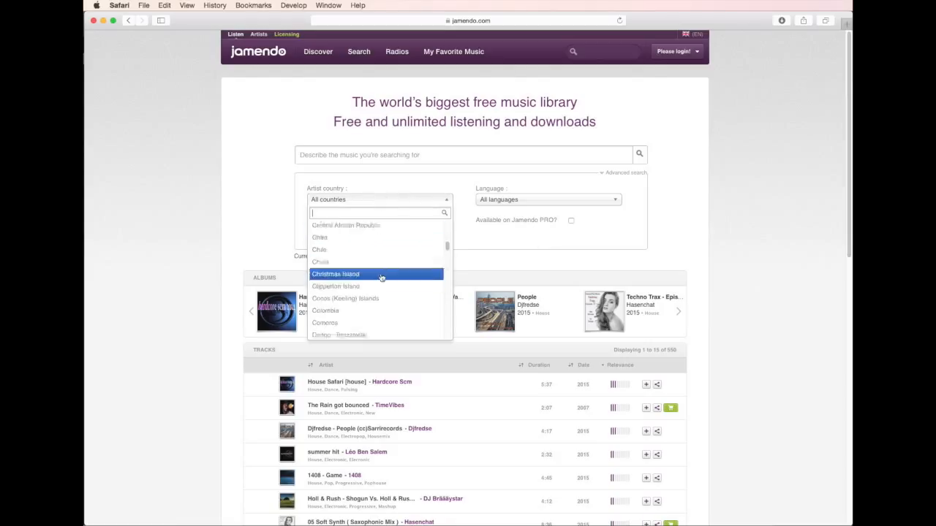
scroll(381, 278, "up", 4)
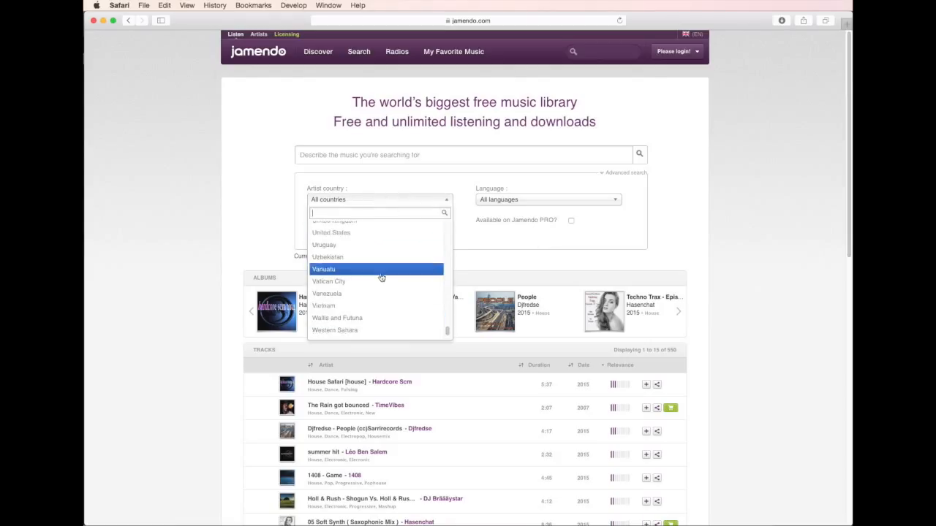
left_click(378, 266)
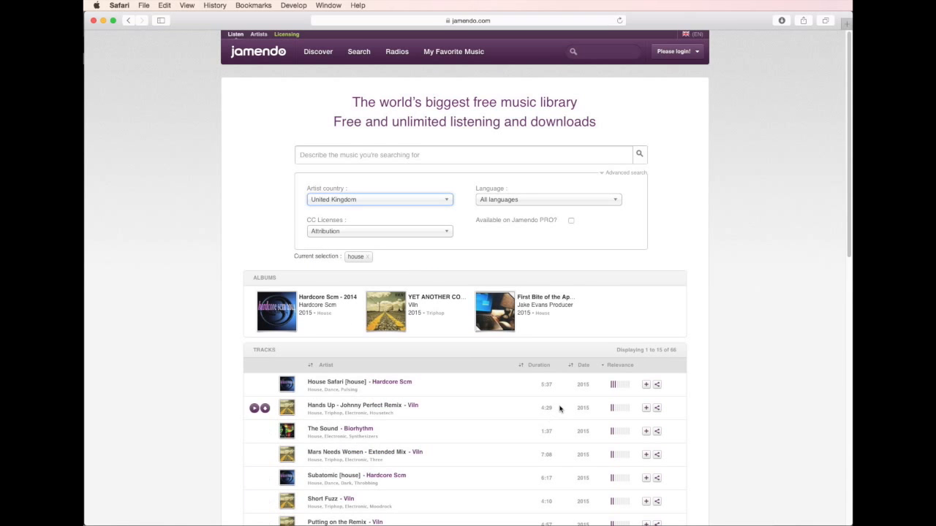
Go to page 2 of the track results and preview Saxworx at several points, pausing it when done.
scroll(559, 408, "down", 10)
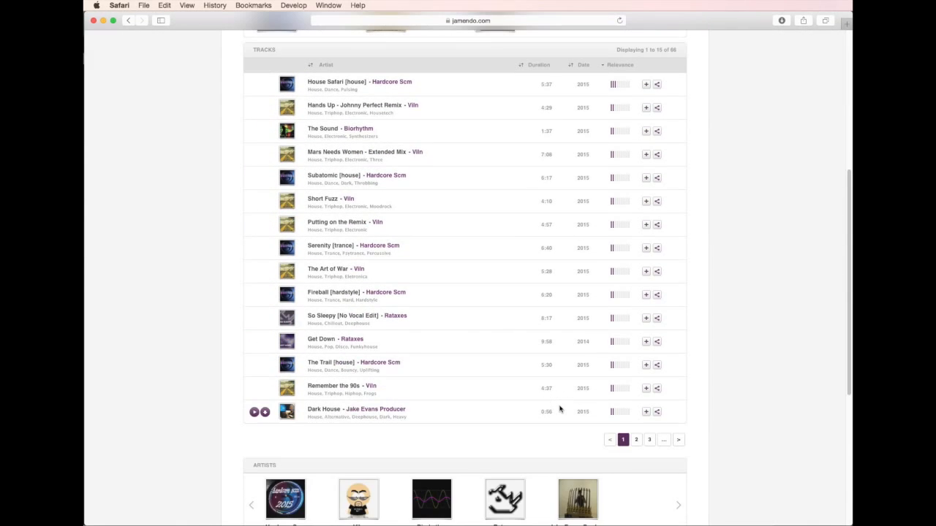
left_click(636, 440)
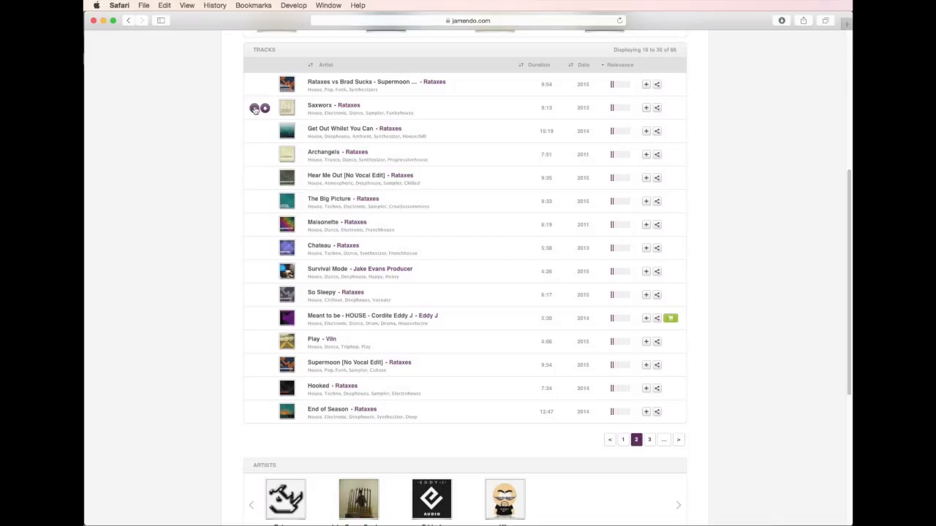
left_click(255, 108)
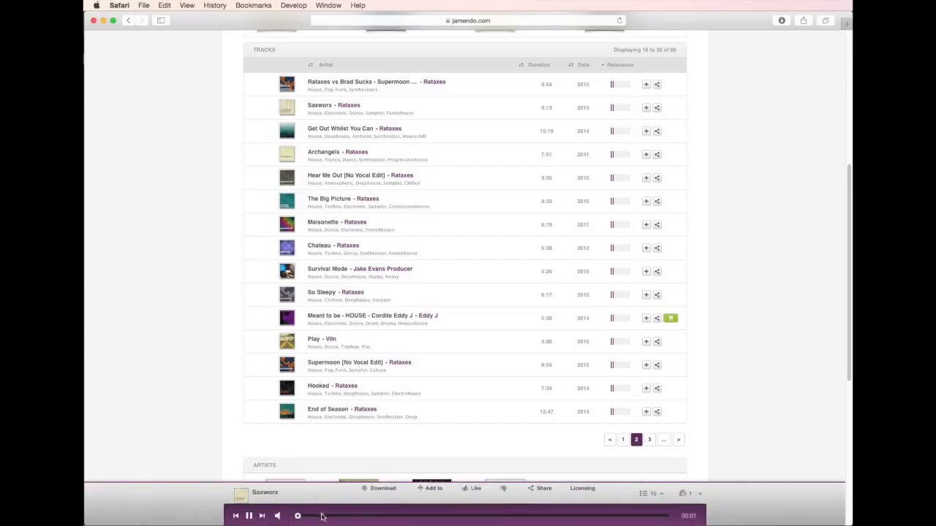
left_click(359, 517)
left_click(435, 516)
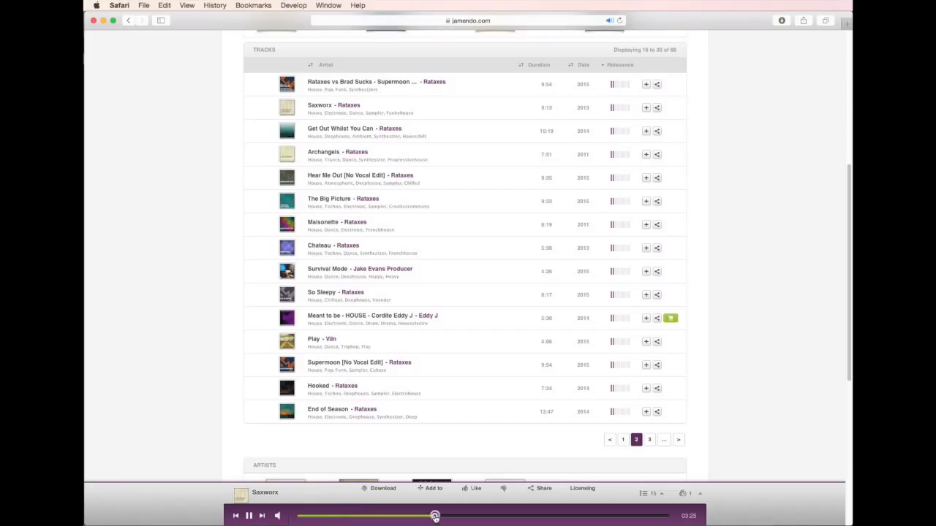
left_click(521, 517)
left_click(249, 516)
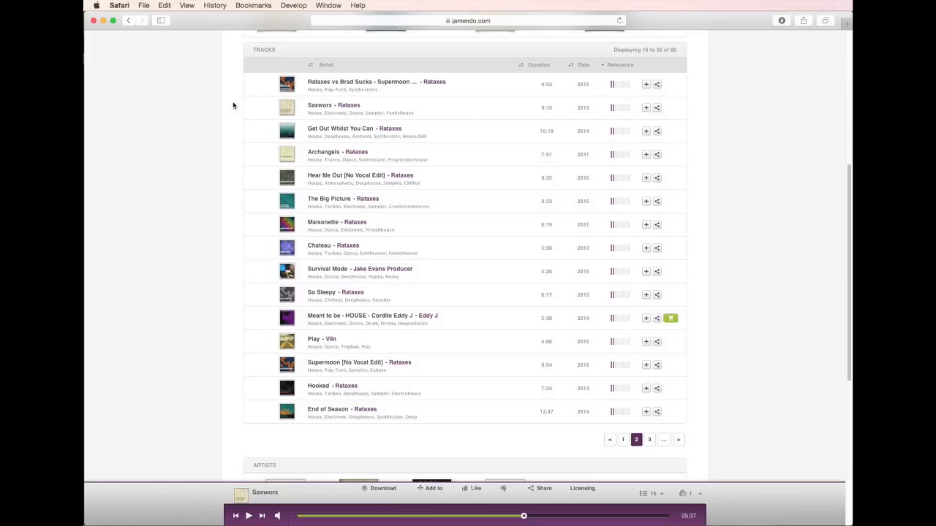
Download the Saxworx track for free.
mouse_move(263, 111)
left_click(265, 109)
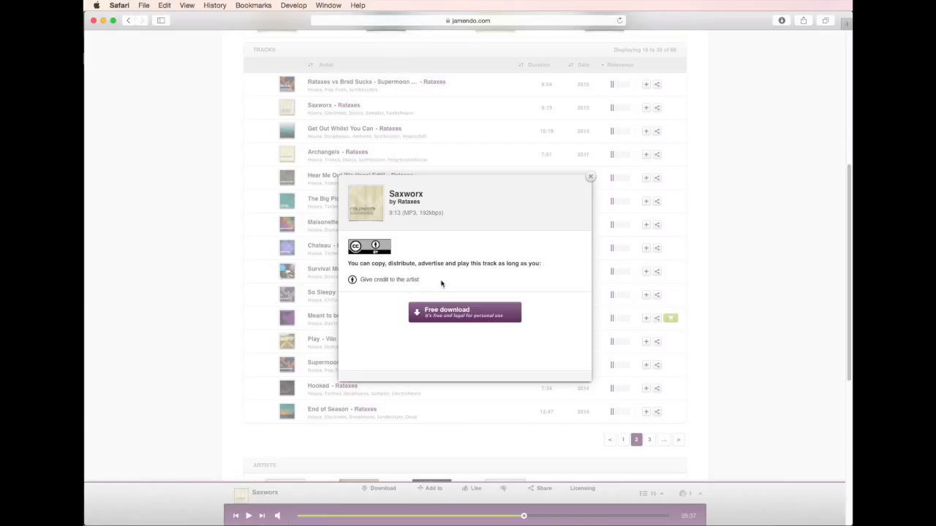
left_click(459, 315)
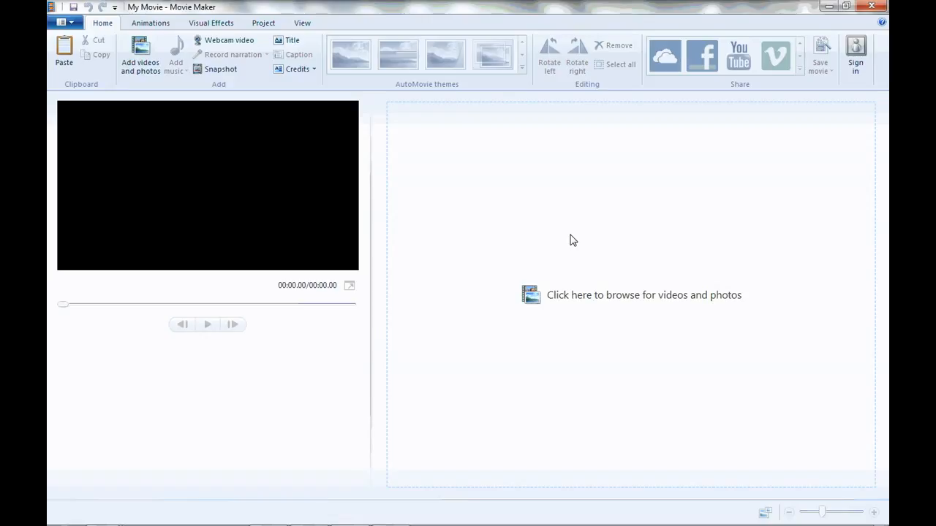
Switch to Movie Maker and import all six PNG screenshots from the ShowreelTutorials folder into the movie.
left_click(638, 302)
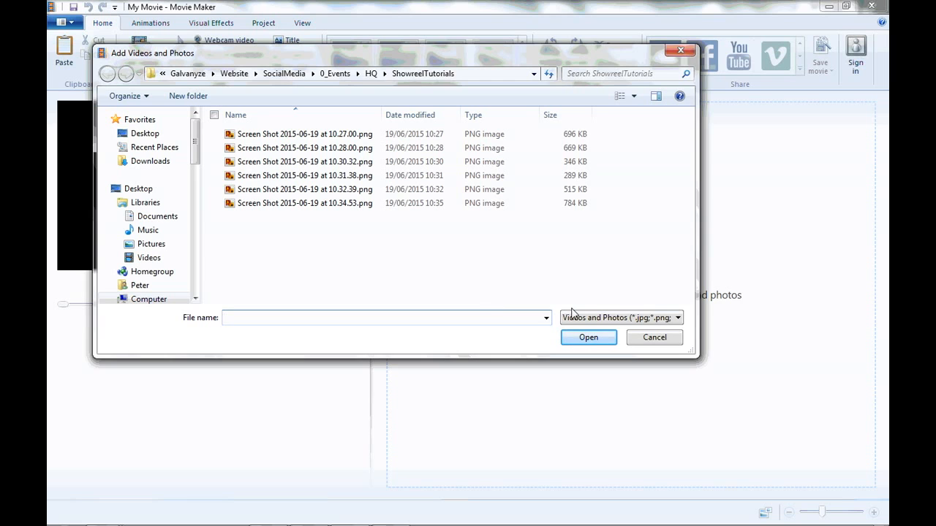
left_click(300, 135)
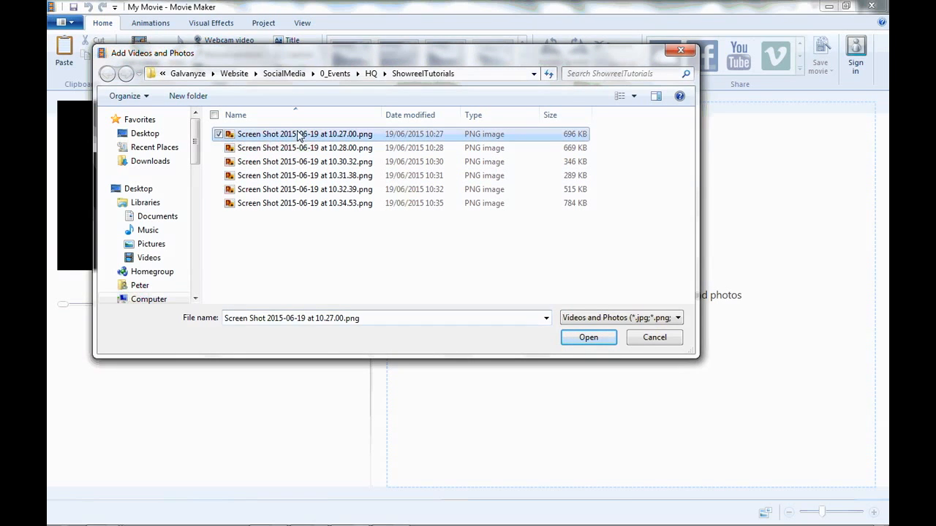
left_click(319, 207, "shift")
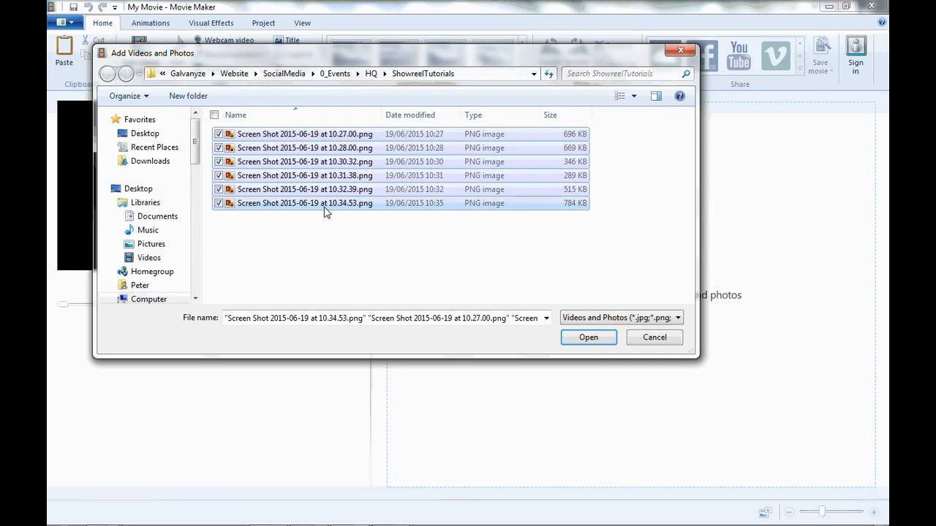
left_click(585, 338)
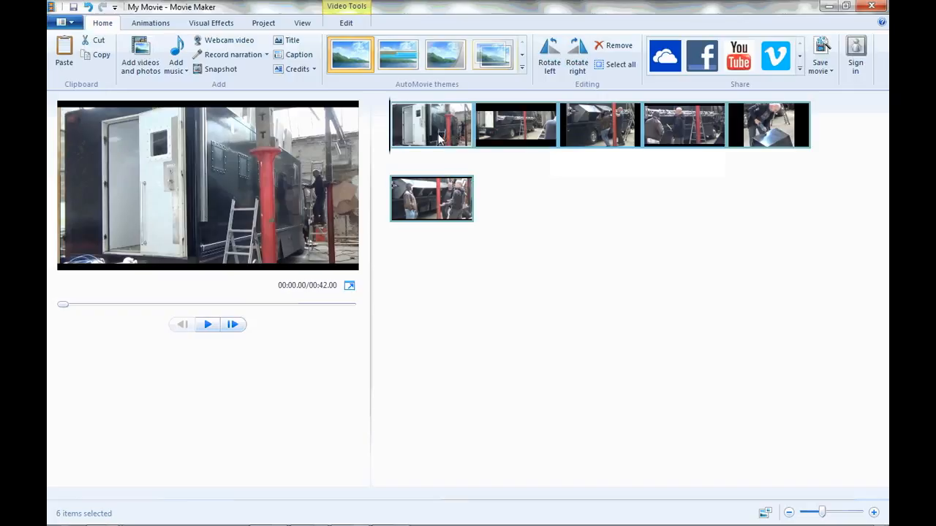
Apply the Zoom in right pan-and-zoom effect to the first photo and preview its motion.
left_click(429, 130)
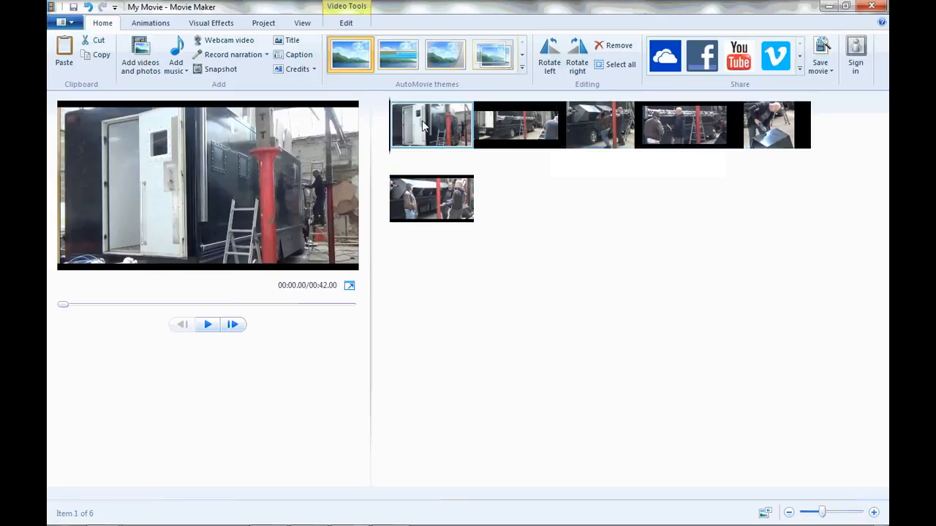
left_click(149, 24)
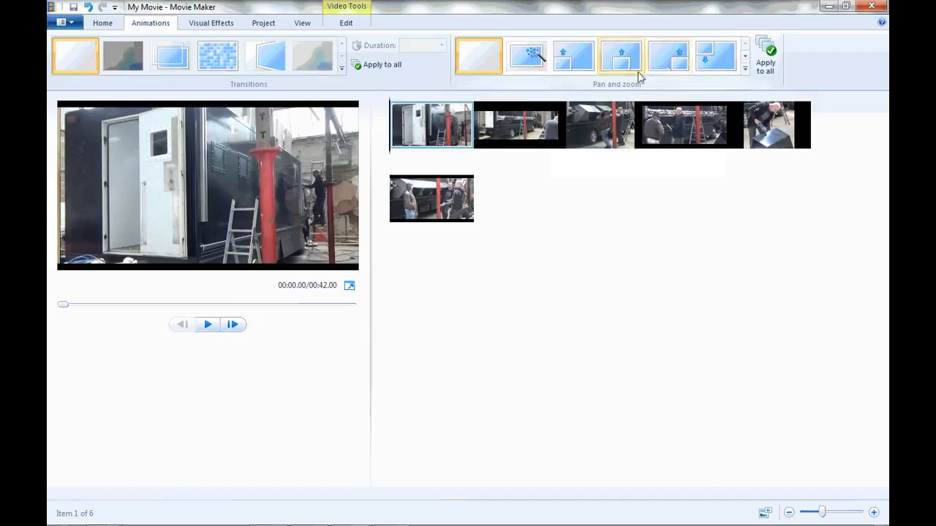
left_click(746, 69)
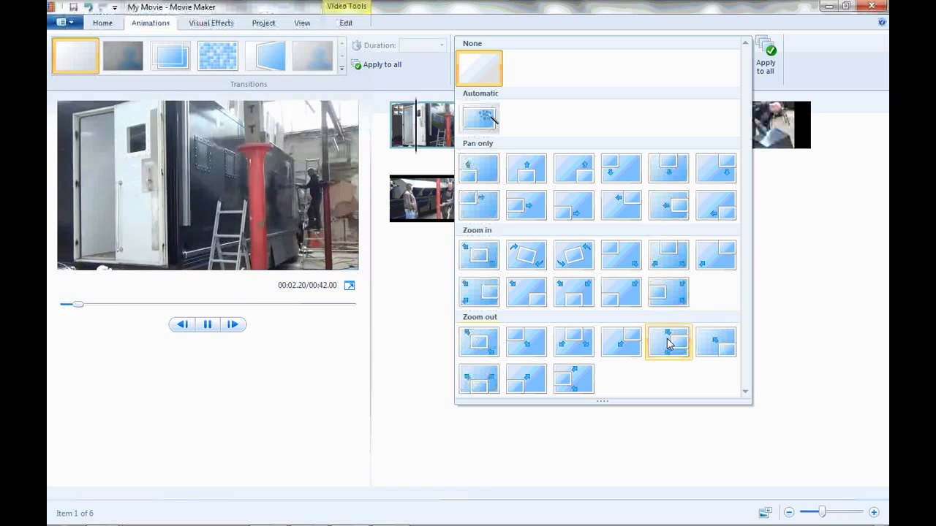
left_click(482, 292)
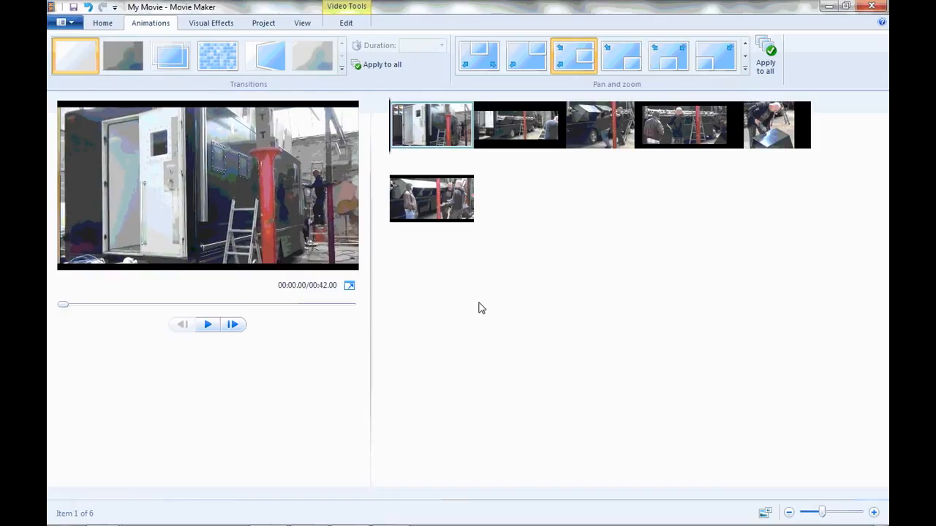
left_click(211, 327)
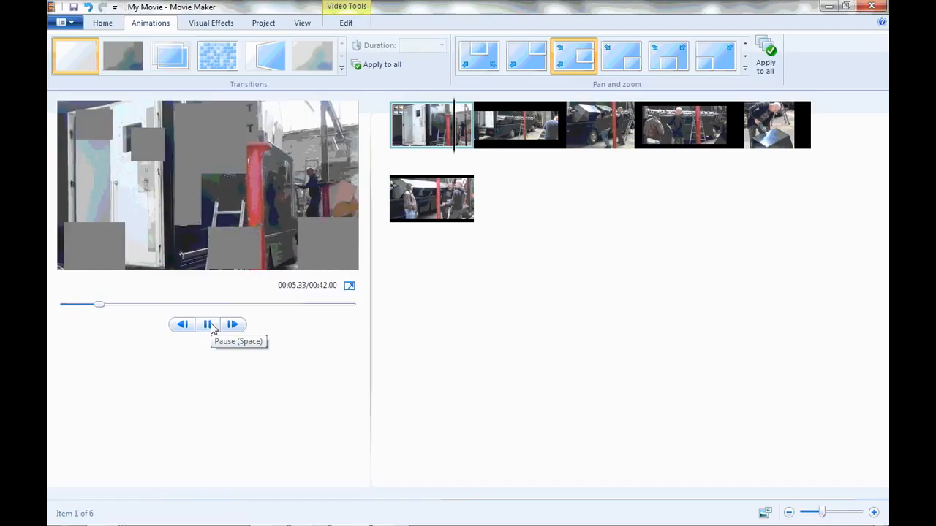
left_click(209, 326)
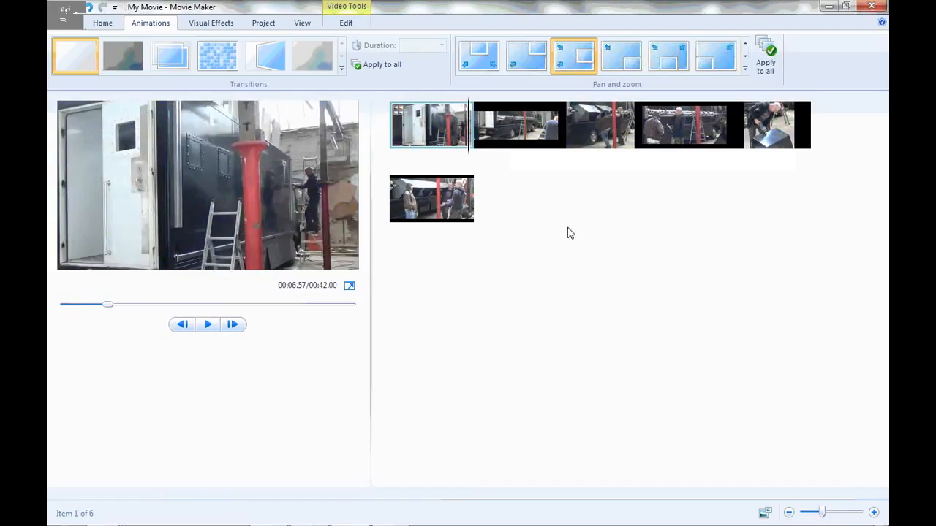
Apply pan-and-zoom effects to the second and third photos in the storyboard.
left_click(528, 134)
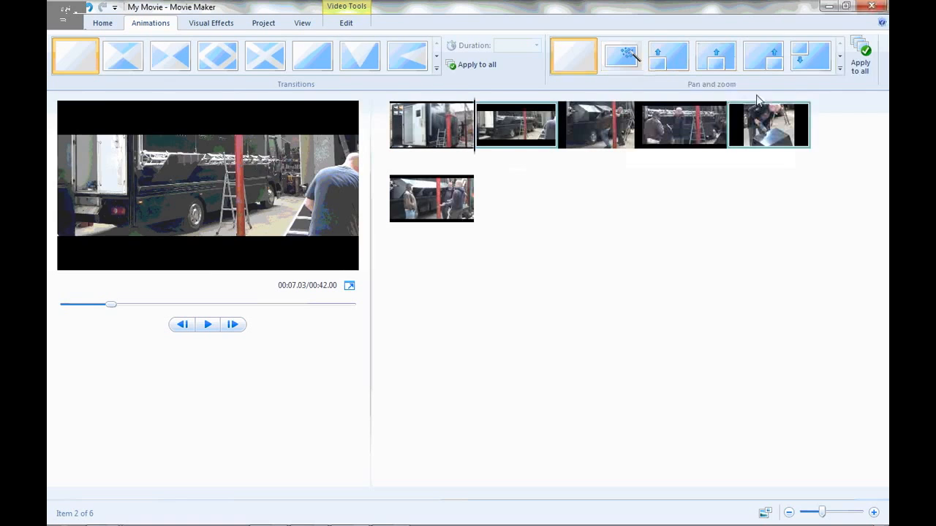
left_click(839, 66)
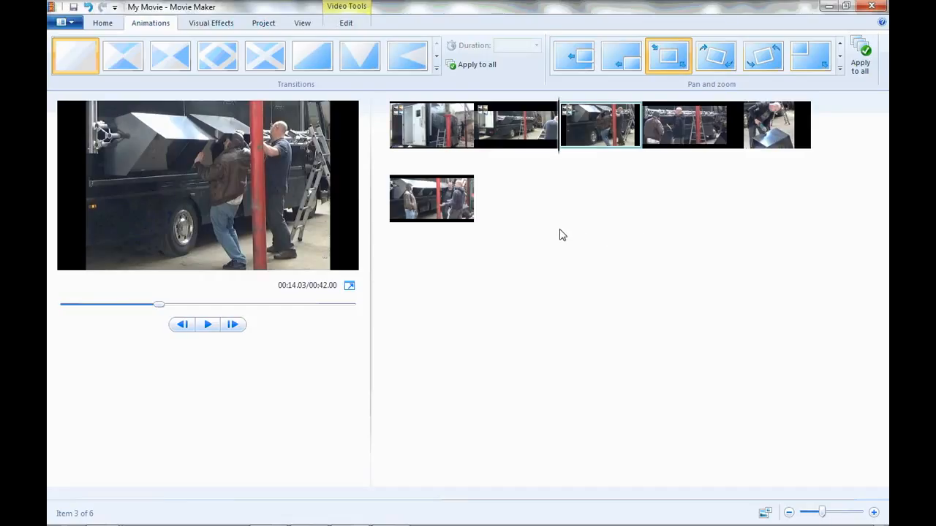
Select all six photos in the storyboard and set their duration to 10.00 seconds.
left_click(103, 23)
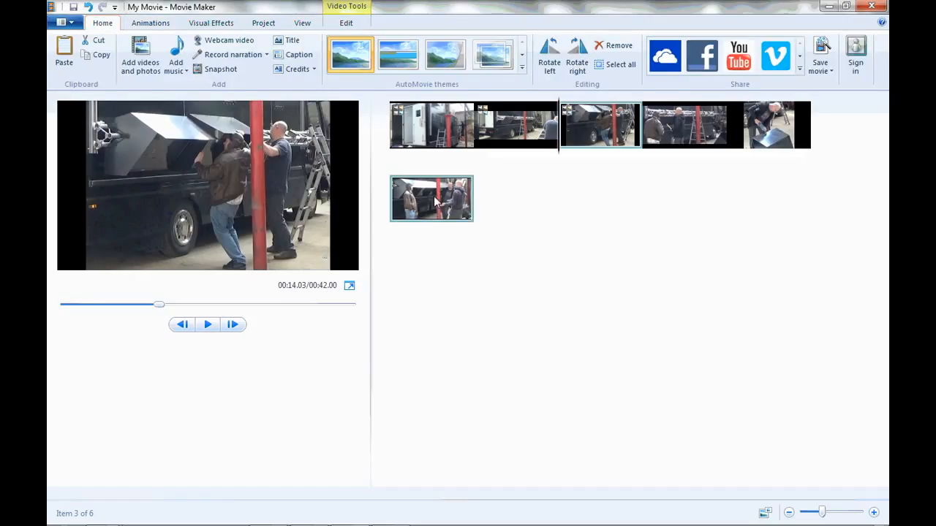
left_click(434, 130)
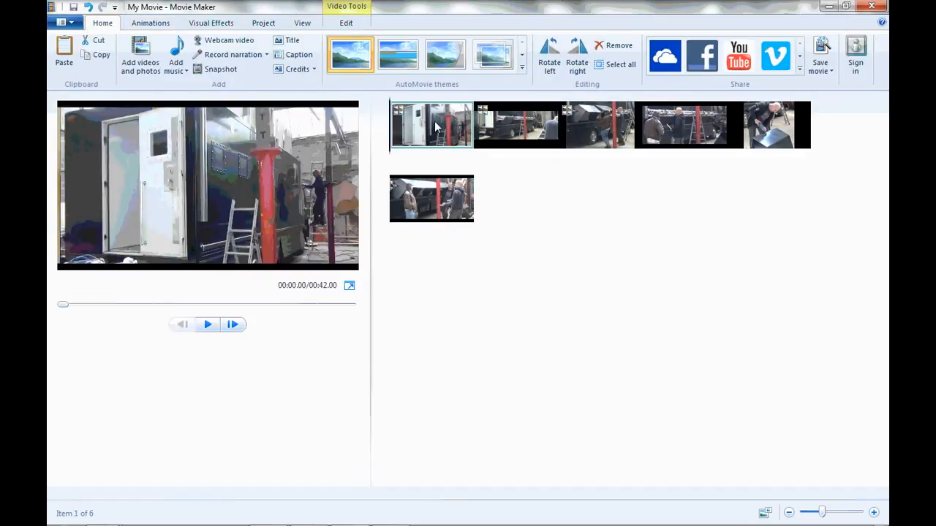
left_click(533, 126, "ctrl")
left_click(597, 126, "ctrl")
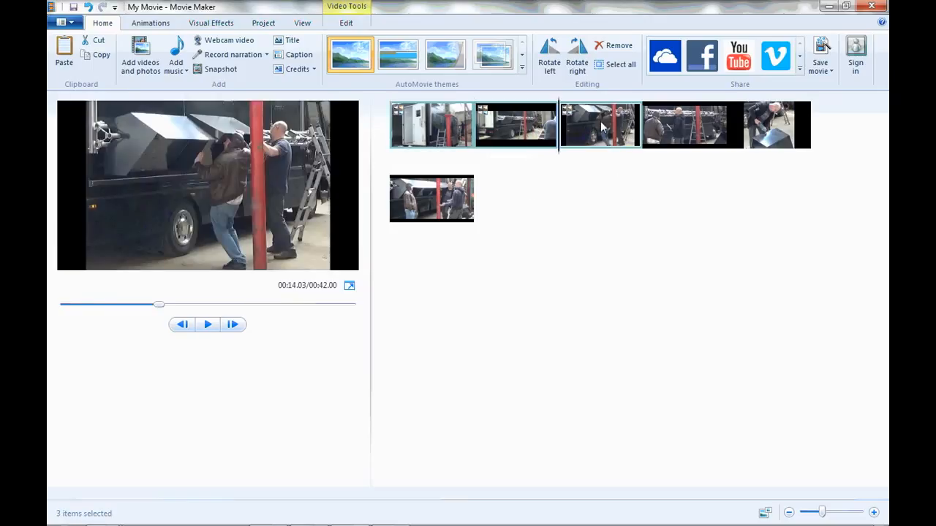
left_click(679, 132, "ctrl")
left_click(769, 130, "ctrl")
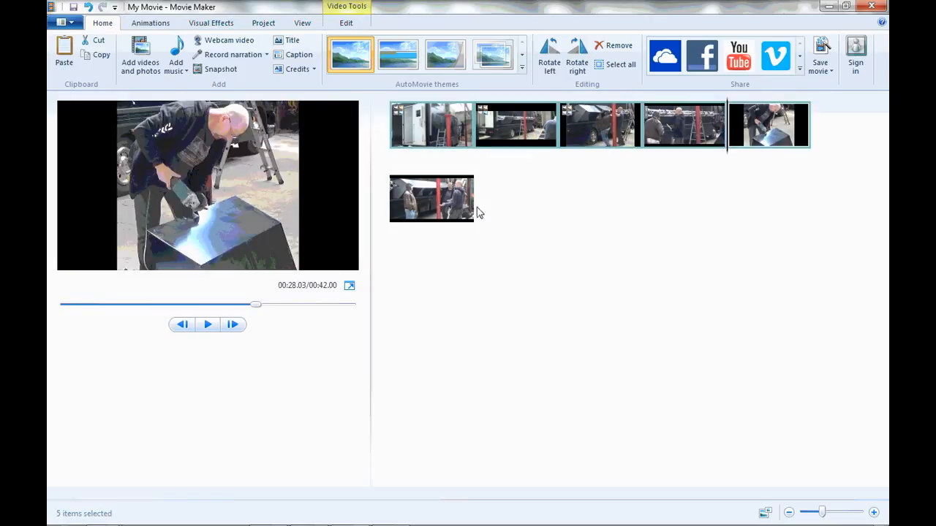
left_click(438, 201, "ctrl")
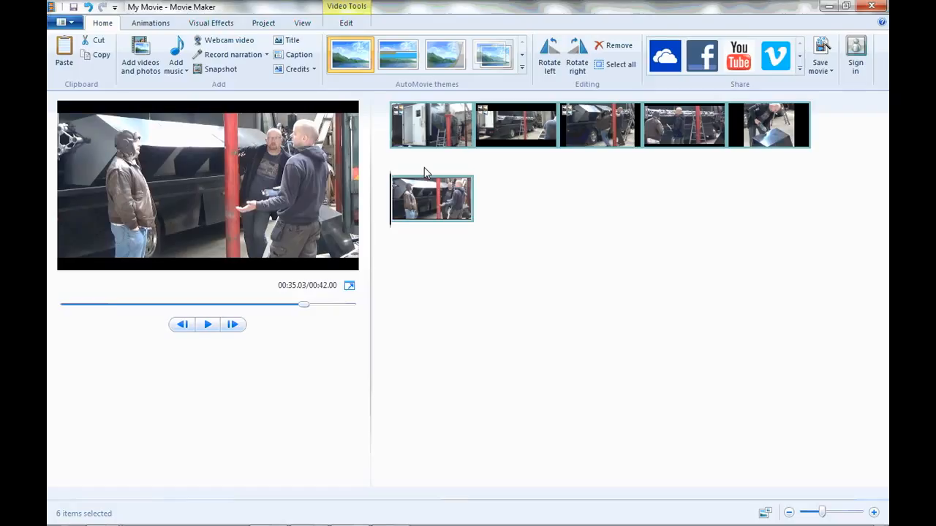
left_click(345, 25)
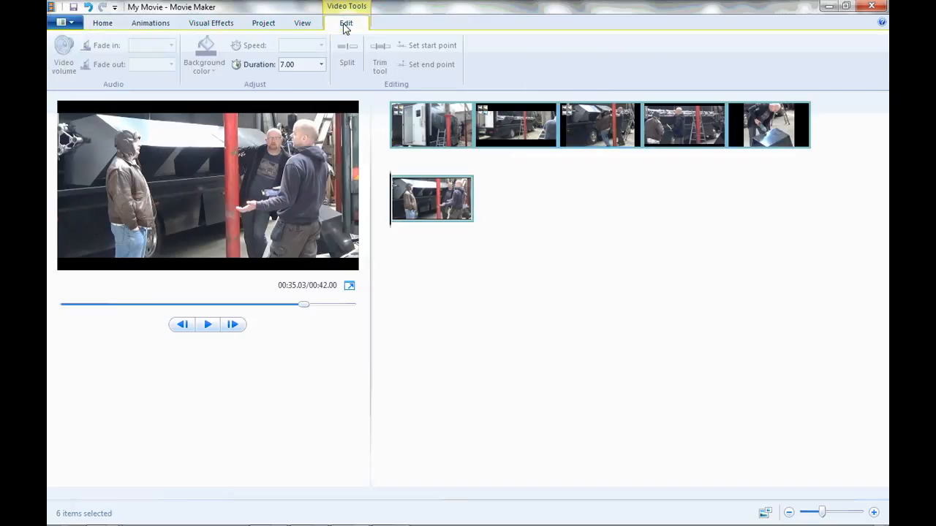
left_click(306, 68)
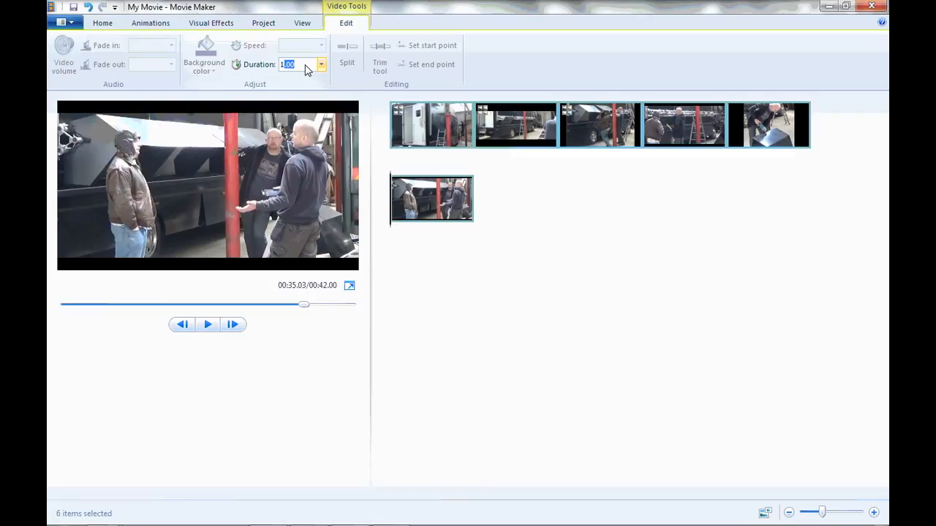
key("Return")
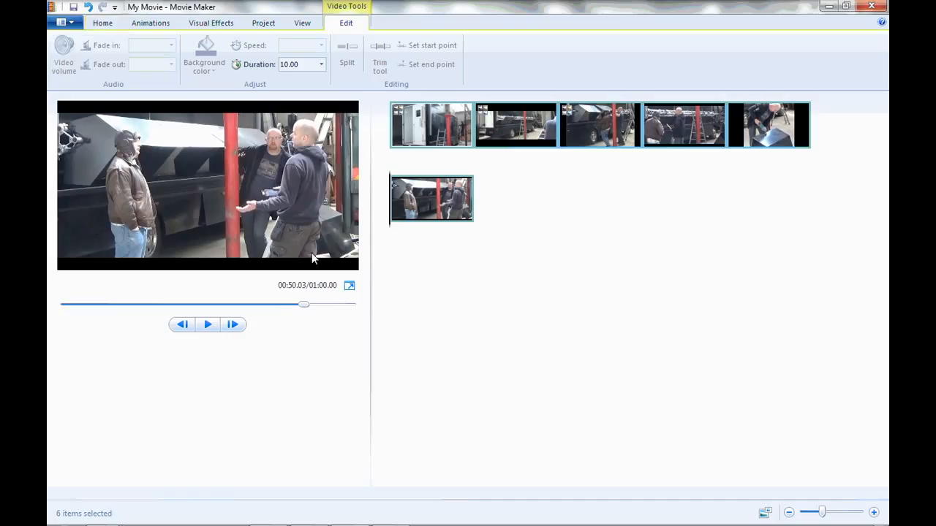
Preview the cut from the first photo to the second, starting near the end of the first photo.
left_click_drag(302, 307, 58, 305)
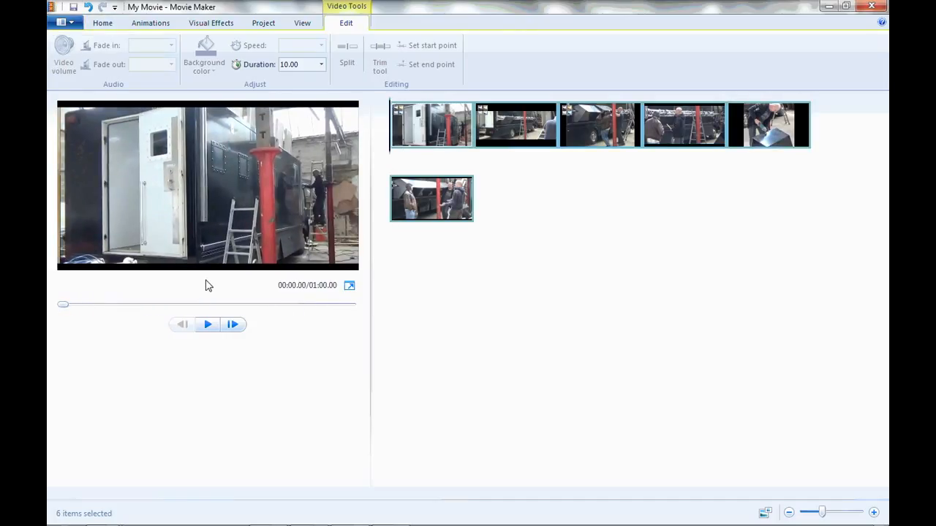
left_click_drag(390, 157, 462, 156)
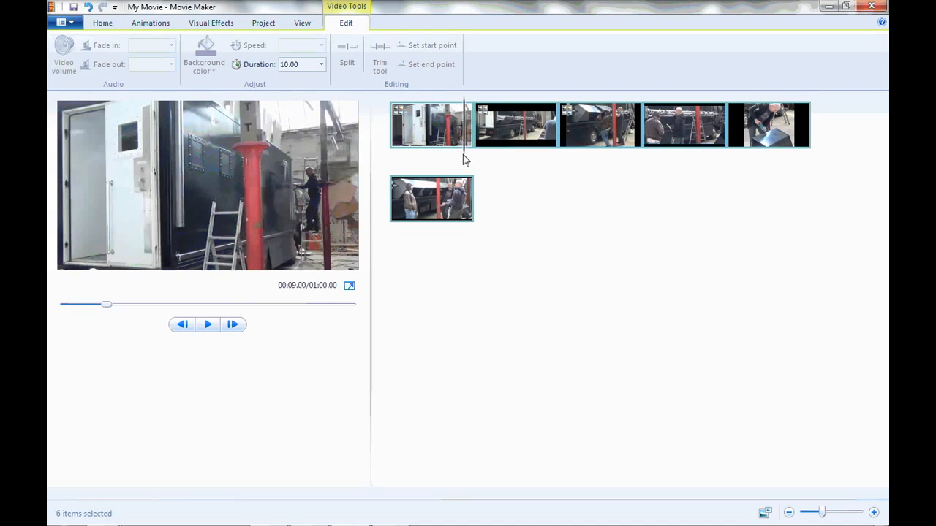
left_click(207, 326)
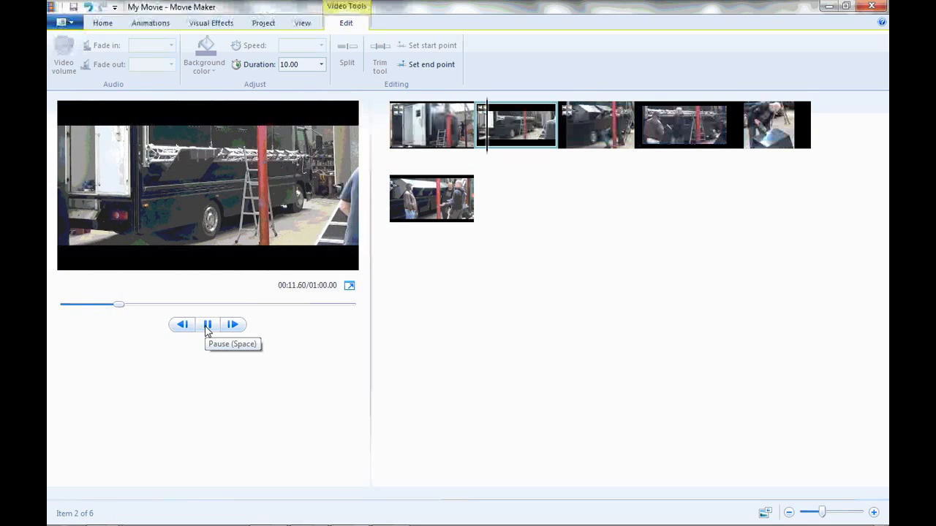
left_click(208, 326)
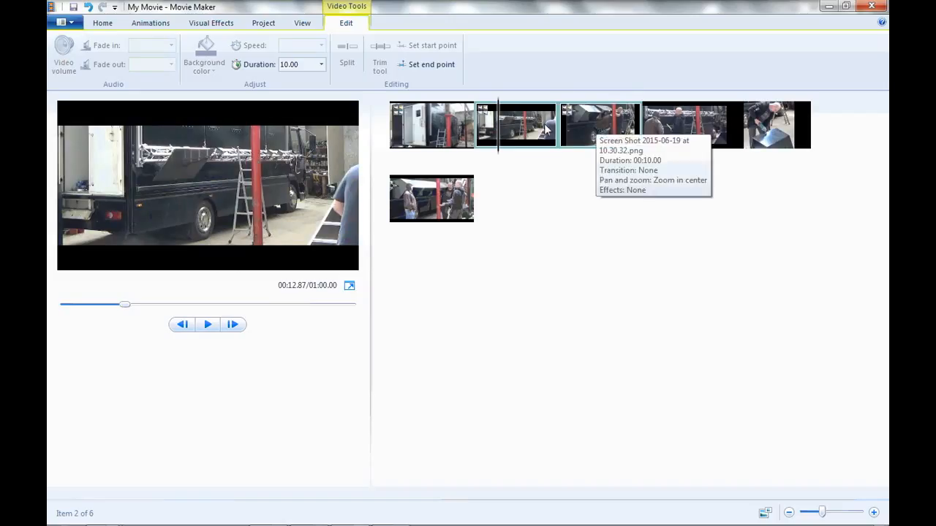
Select the second through sixth photos and try out diagonal transitions on them.
left_click(515, 124)
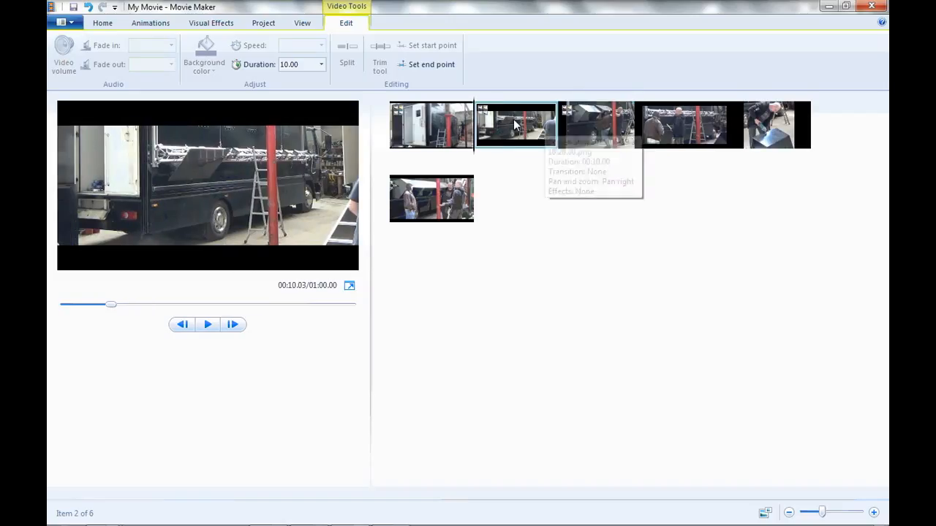
left_click(584, 132, "shift")
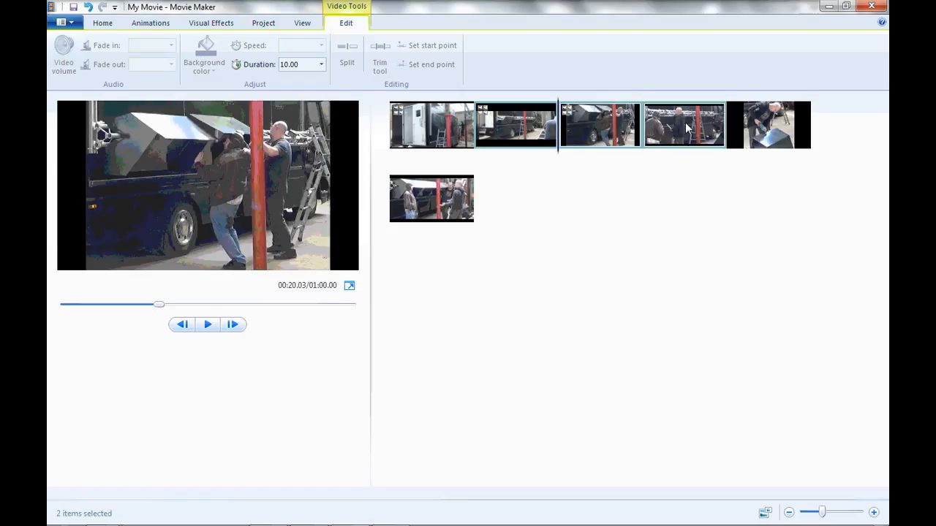
left_click(685, 128, "shift")
left_click(767, 129, "shift")
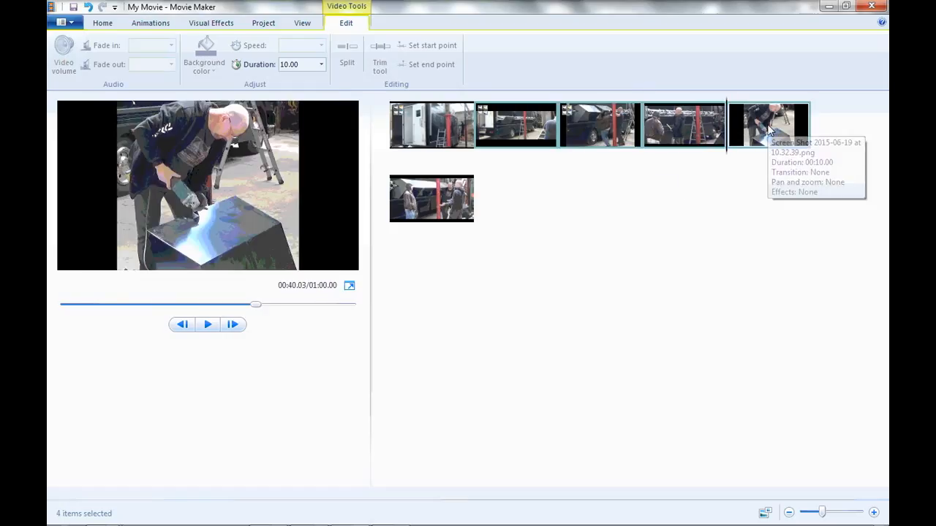
left_click(448, 204, "shift")
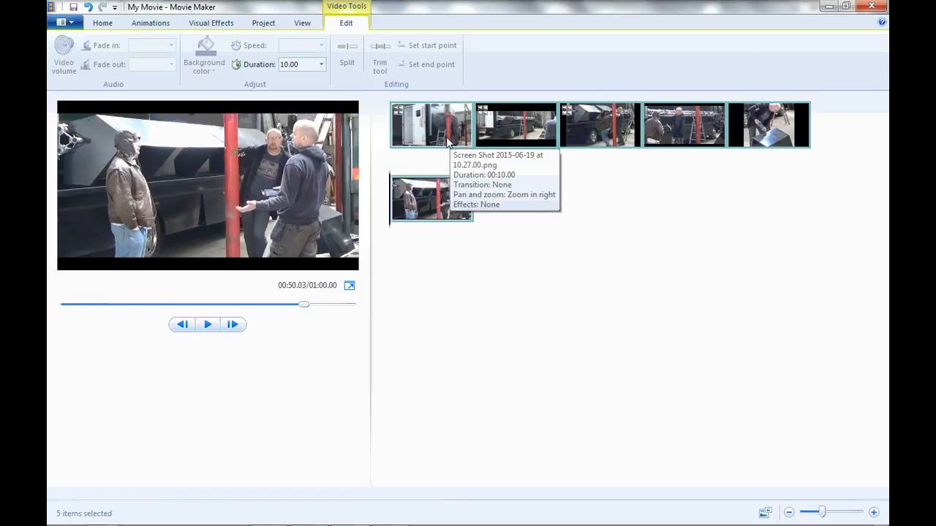
left_click(153, 27)
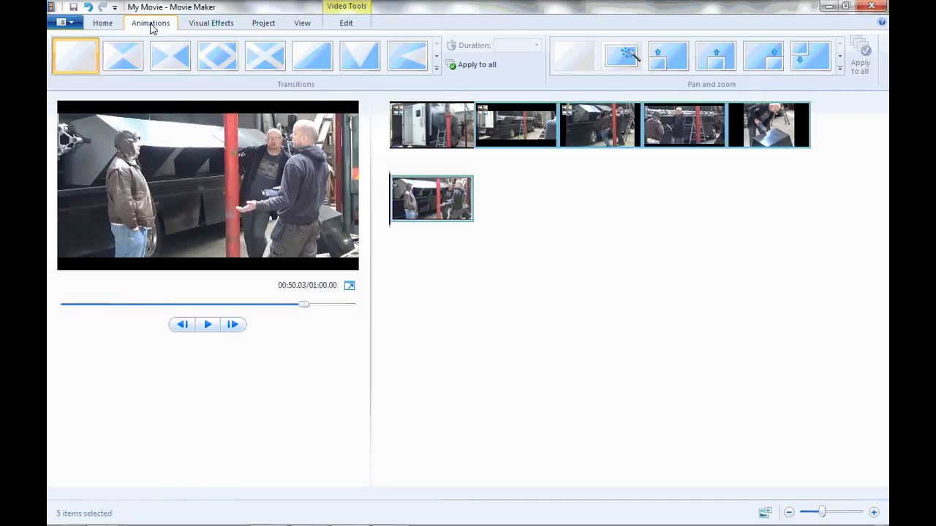
left_click(269, 66)
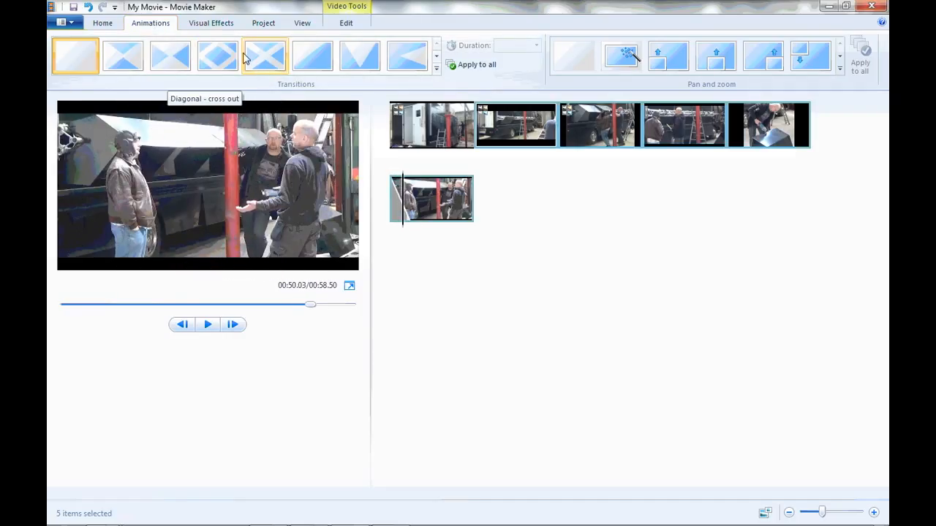
left_click(178, 57)
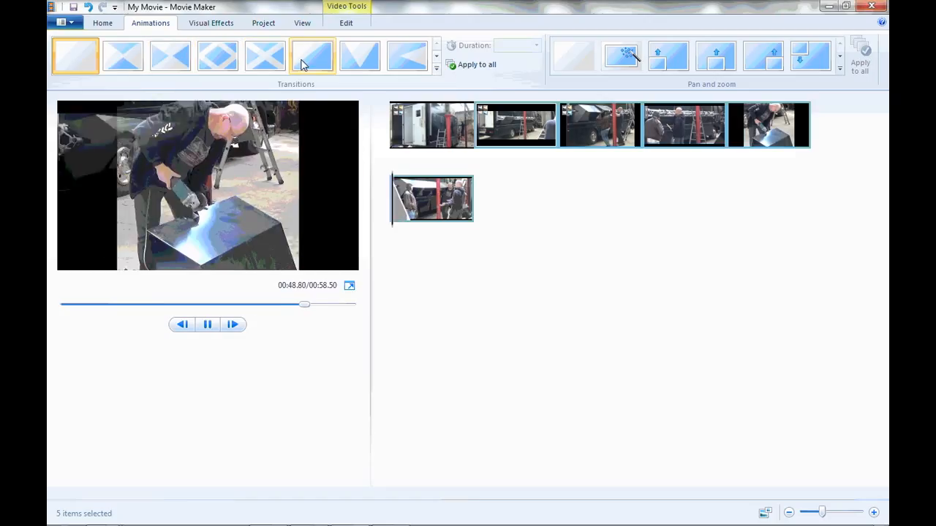
Apply the Reveal right transition to the five selected photos.
left_click(436, 68)
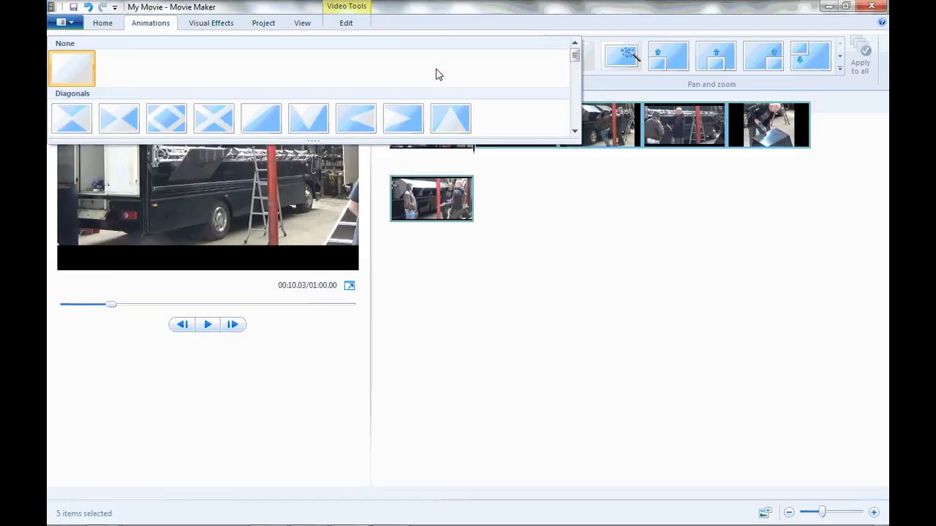
left_click(575, 132)
left_click(575, 132)
left_click(575, 131)
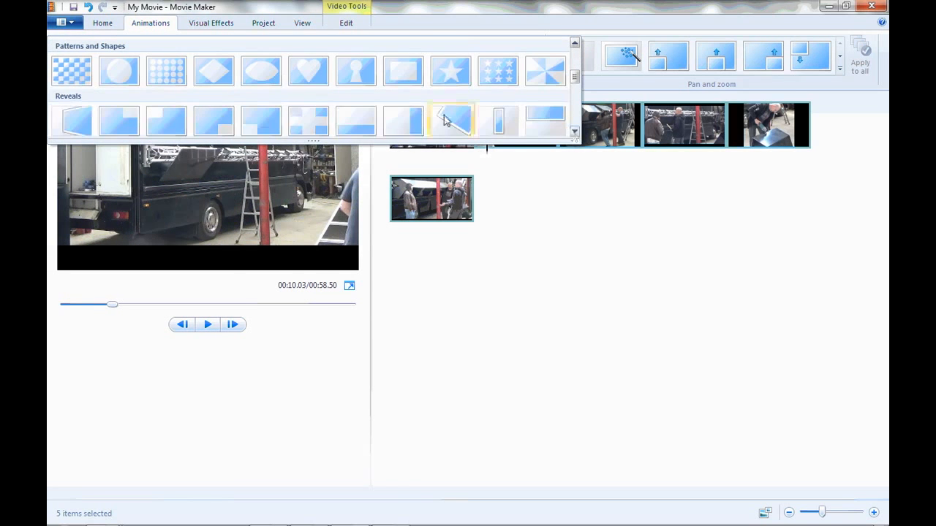
left_click(393, 119)
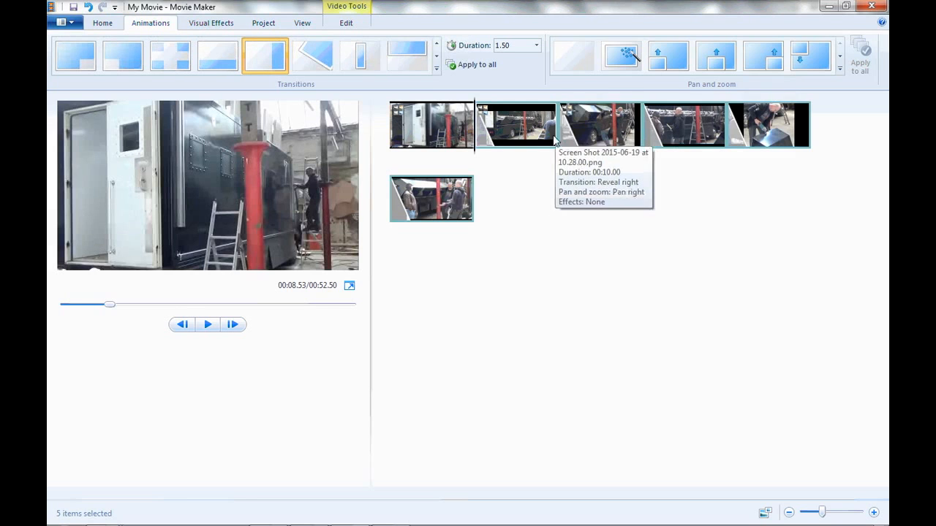
Preview the transition between the first and second photos.
left_click(468, 146)
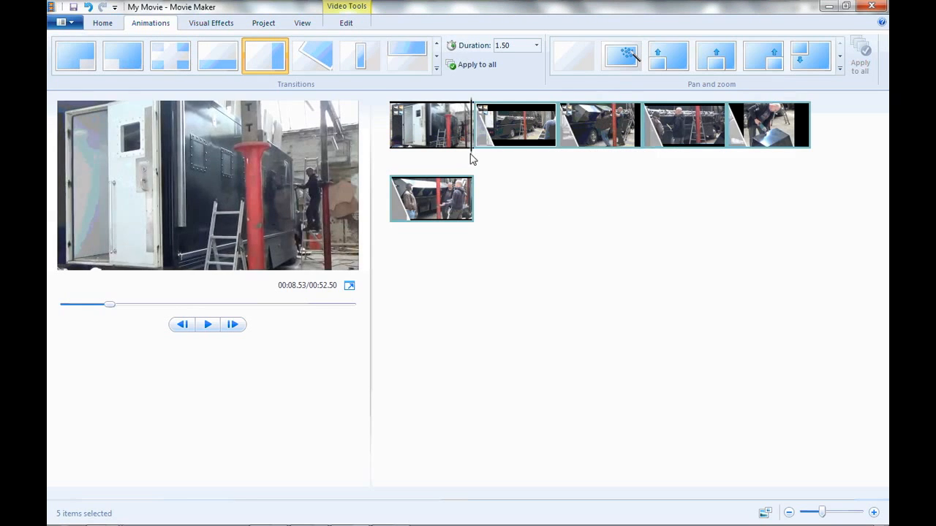
left_click(209, 325)
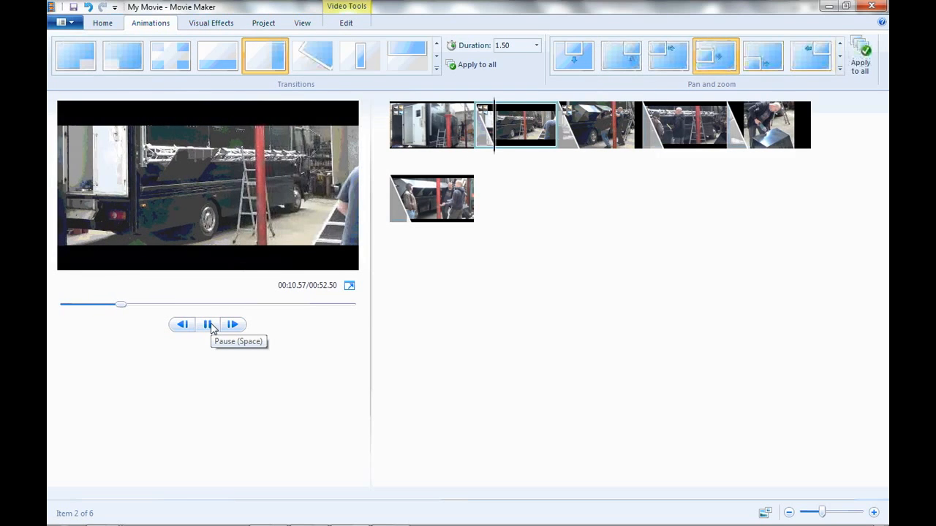
left_click(209, 325)
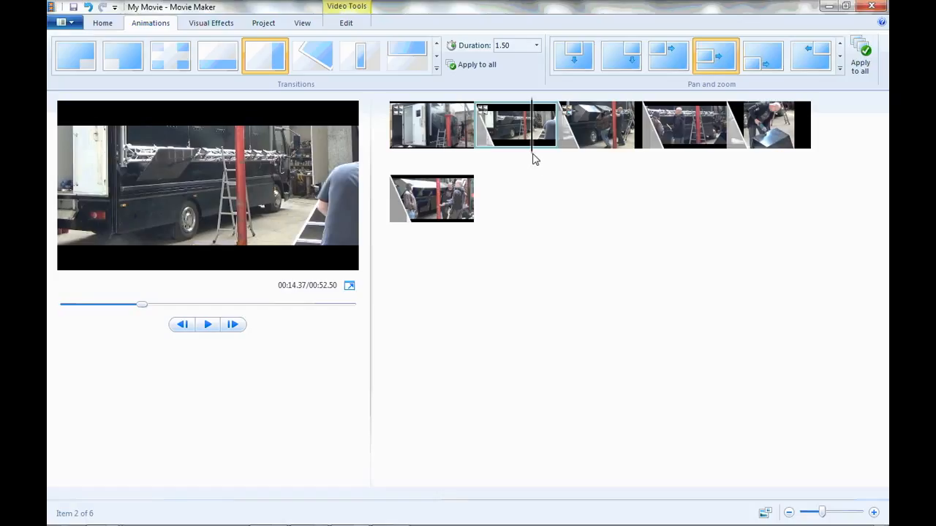
Add a caption reading "johnstestshowreel.com" at the start of the first photo.
left_click_drag(528, 157, 386, 165)
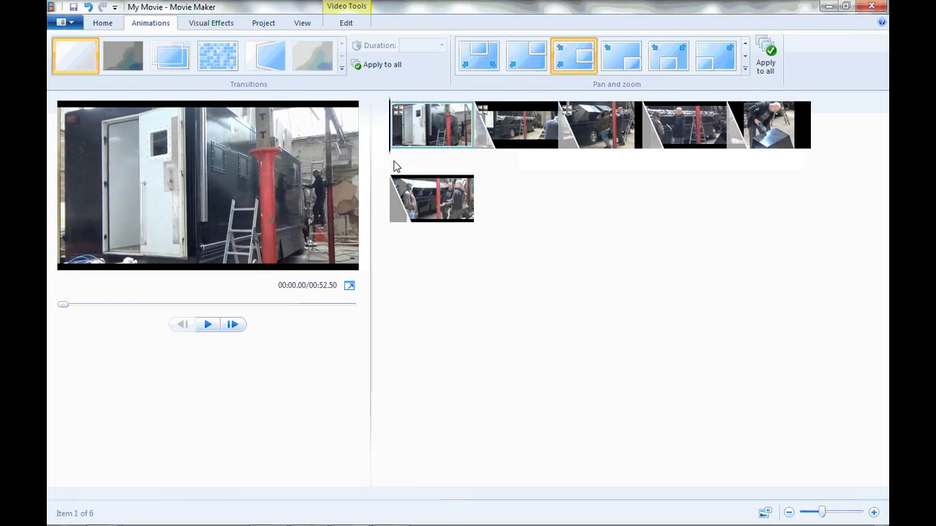
left_click(103, 23)
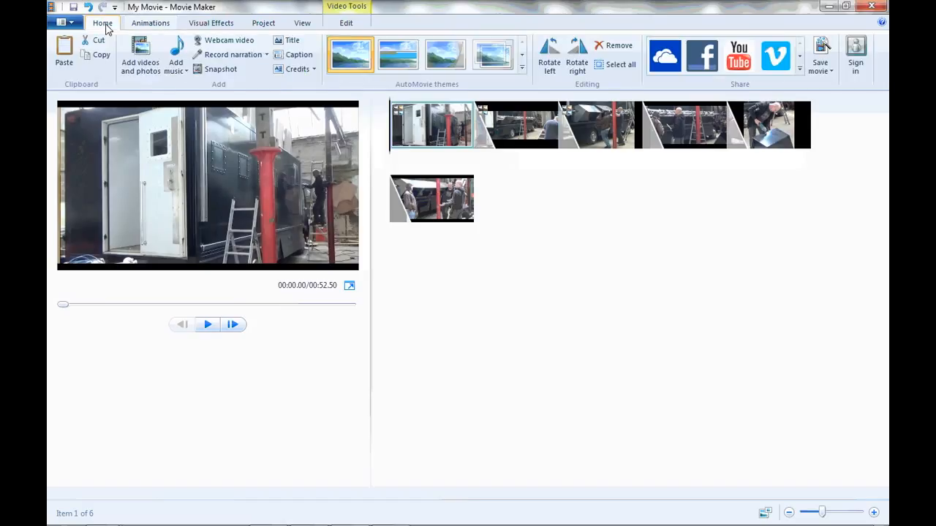
left_click(295, 55)
key("BackSpace")
type("johnstestshowr")
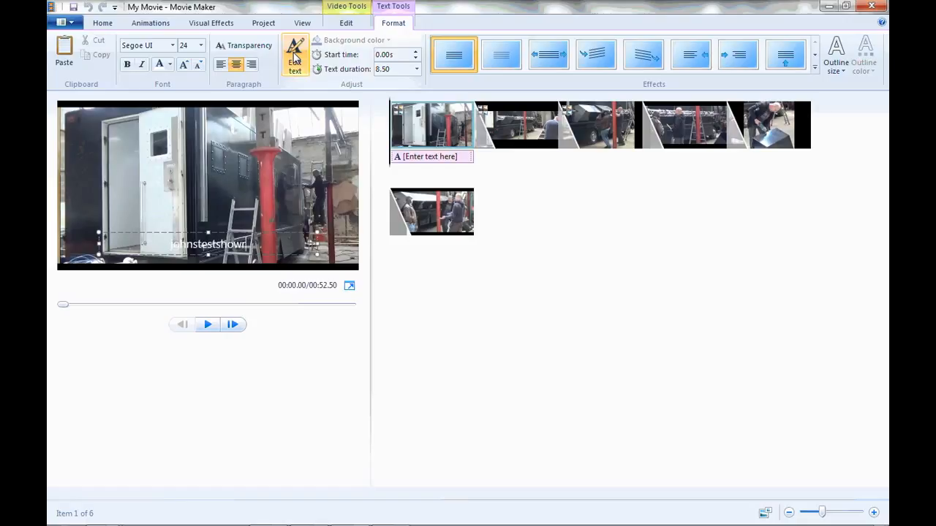
type("eel.com")
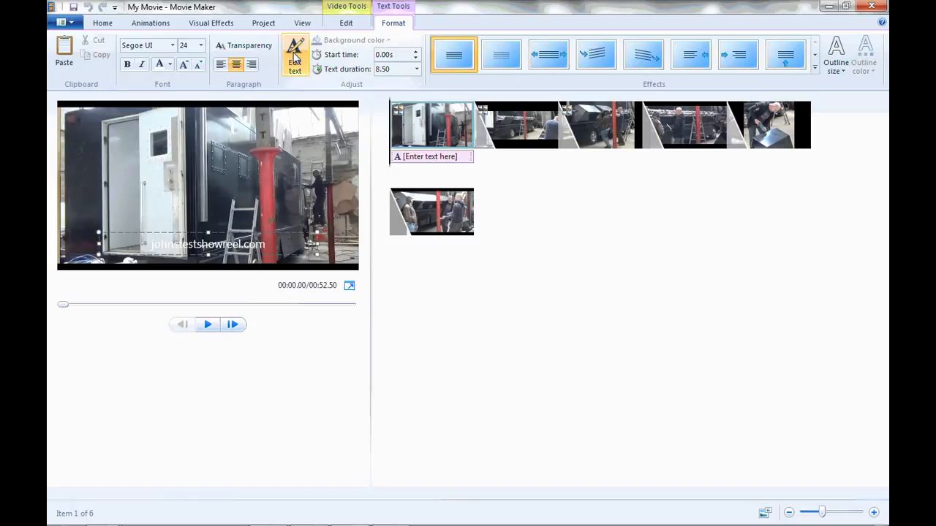
Raise the caption text to the upper edge of the video frame by adding blank lines beneath it.
key("Return")
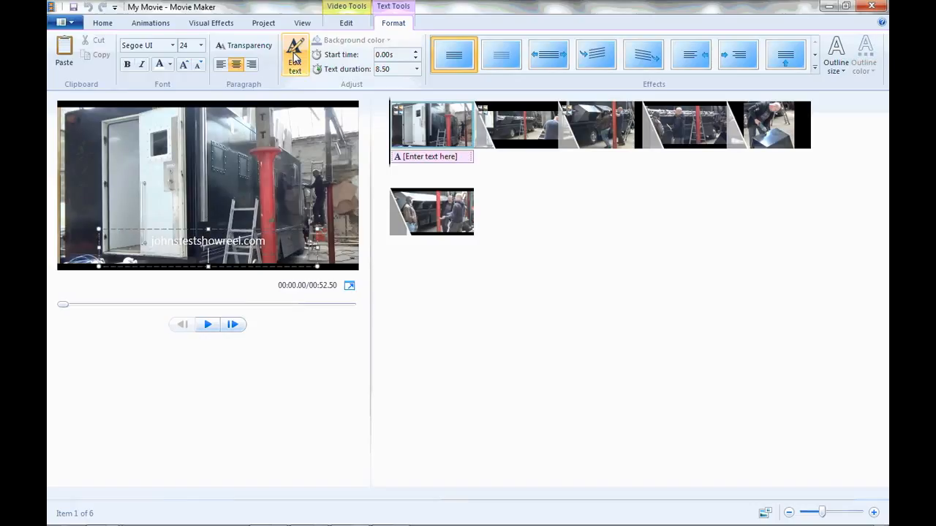
key("Return")
key("Return")
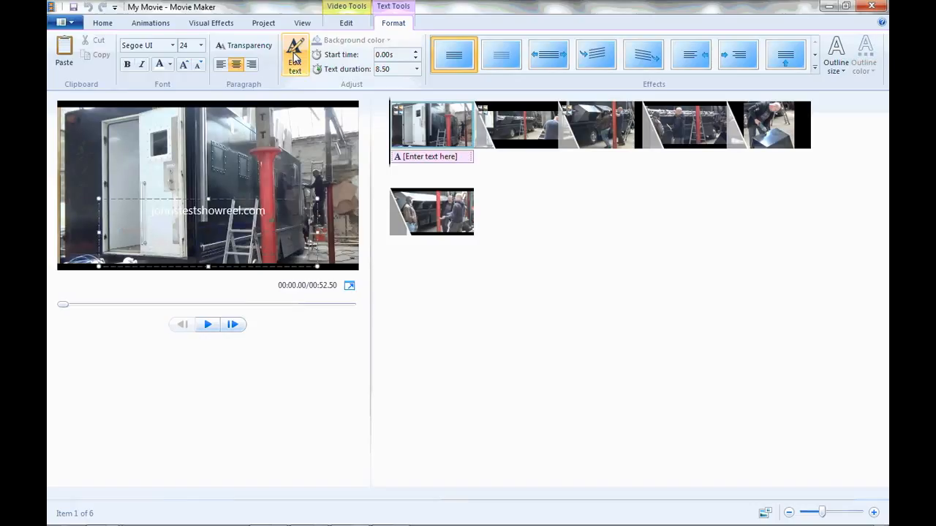
key("Return")
key("Return")
key("Return")
key("Return")
key("Return")
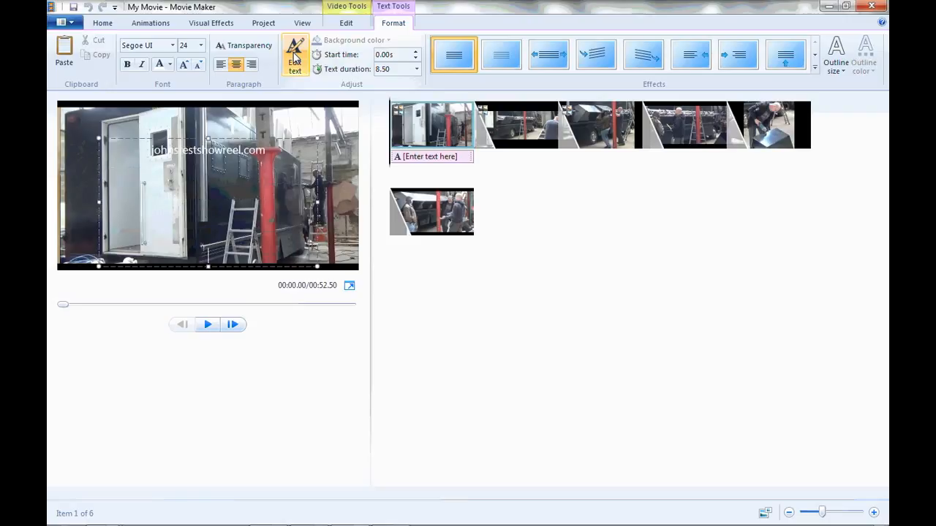
key("Return")
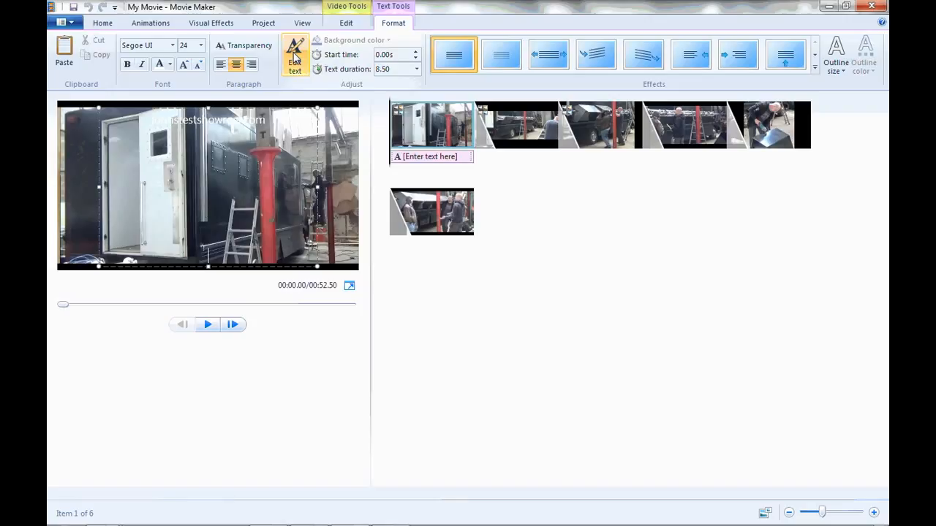
key("Return")
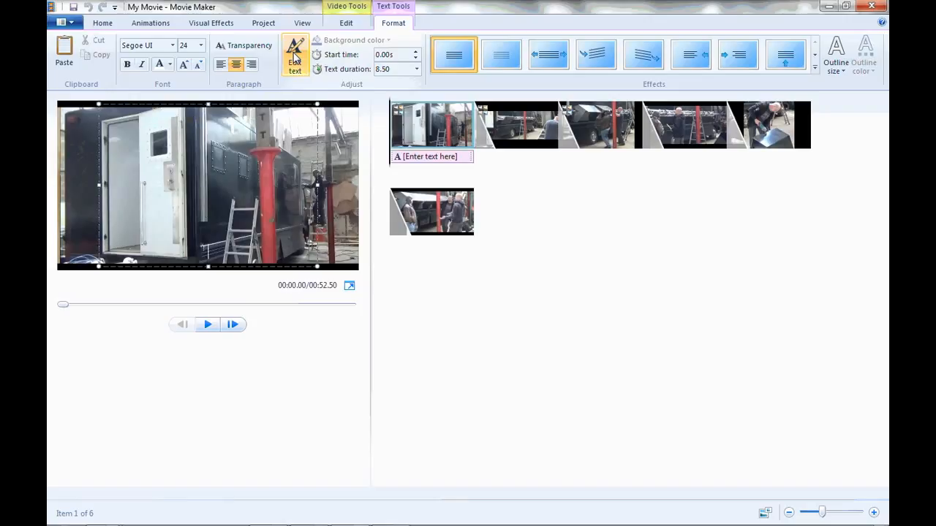
key("BackSpace")
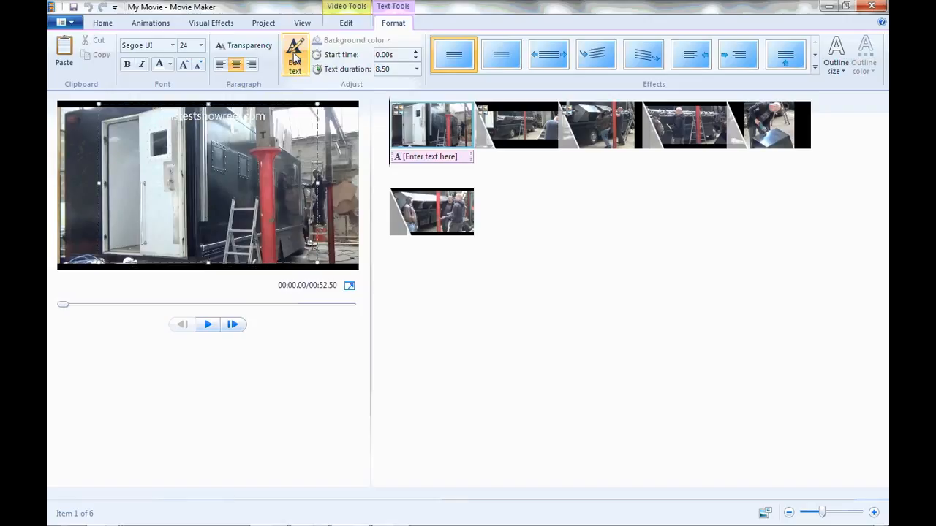
Add a line at the caption's lower end with the artist's full name followed by " - Concept Artist".
key("BackSpace")
type("John Smith - Concept Artist")
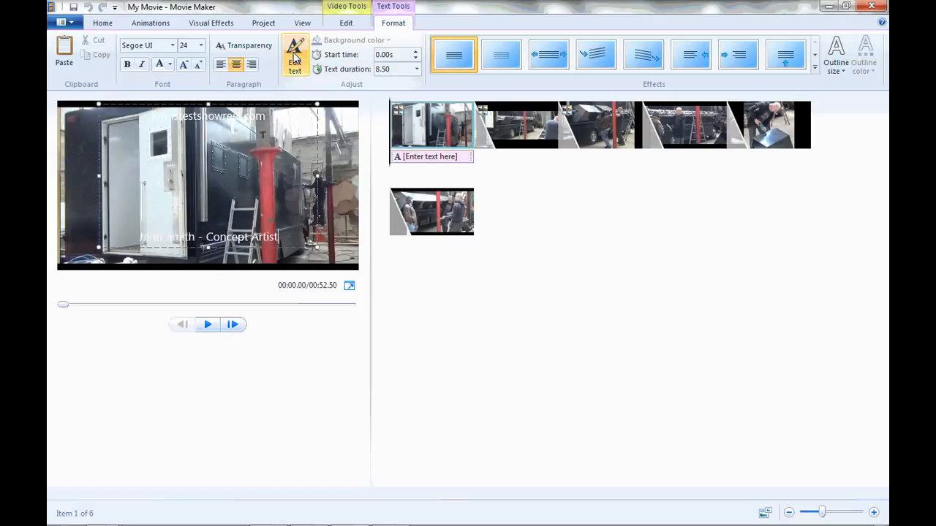
type(" (")
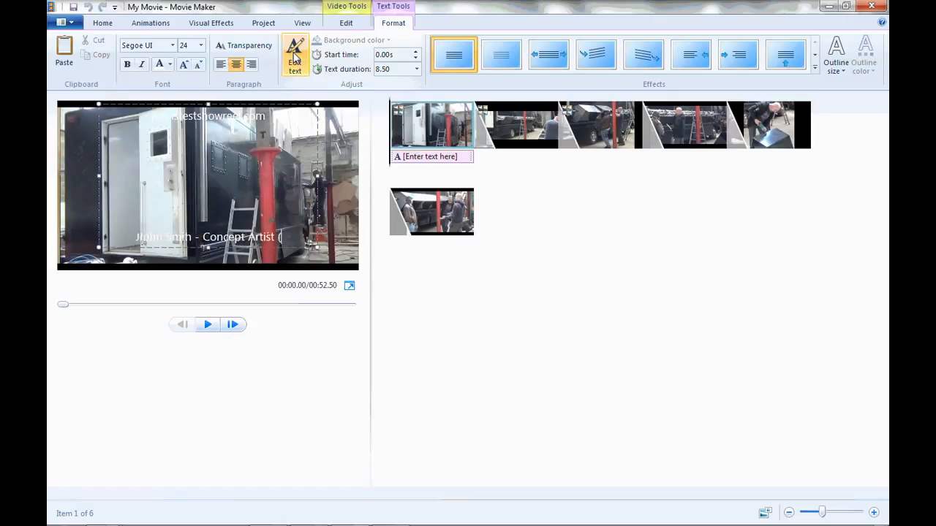
type("Music")
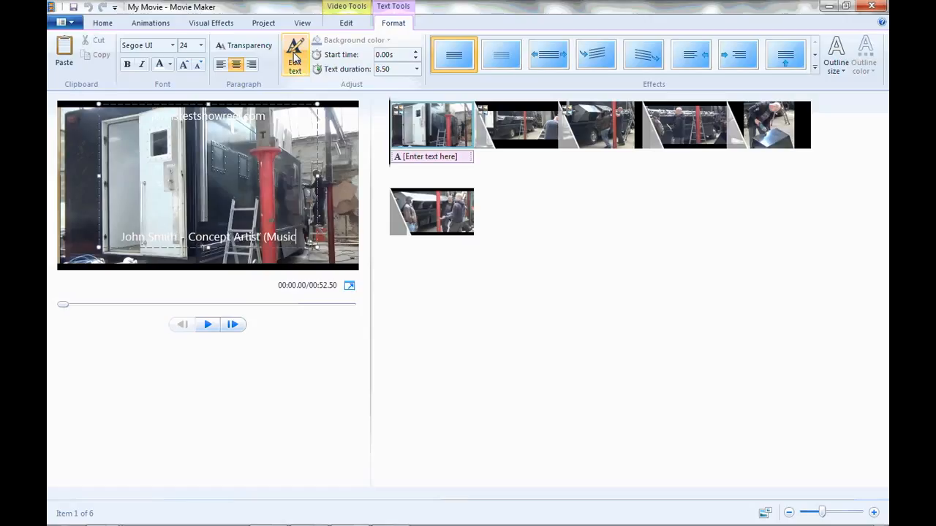
type(" By")
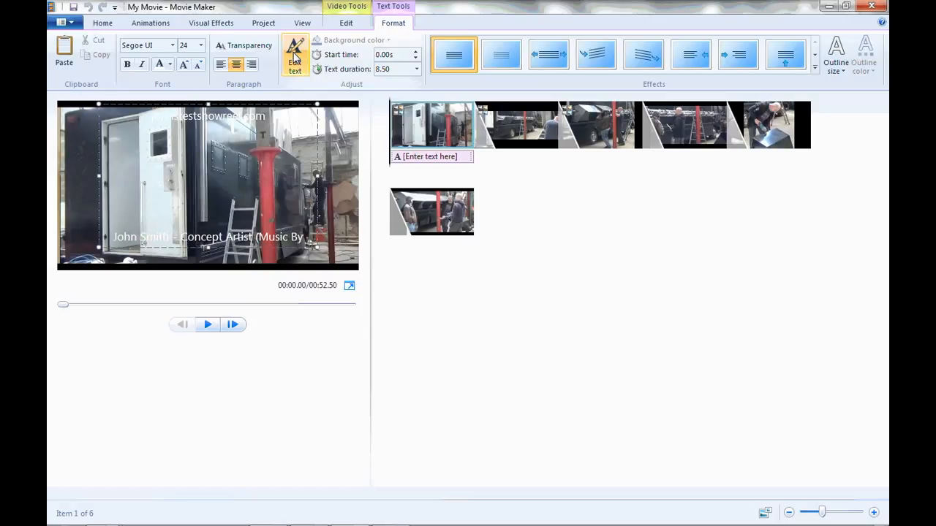
type(" jamendo")
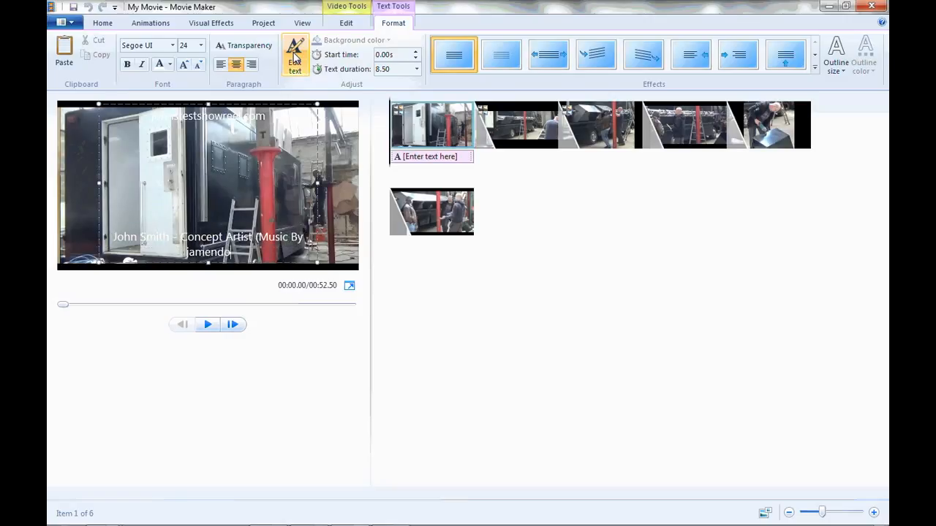
type(".com \"rataxes\")")
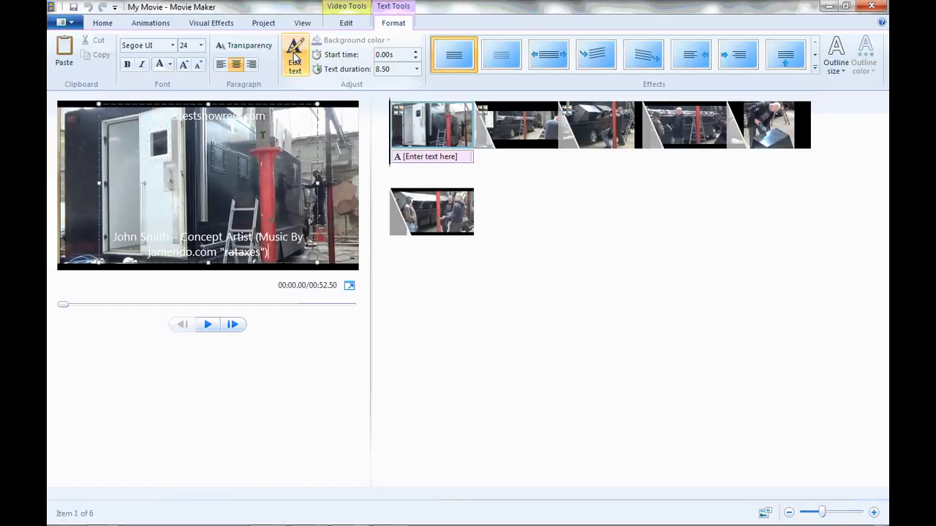
Left-align the caption, extend its box to the frame's left edge, and put the music credit on its own line.
left_click(220, 66)
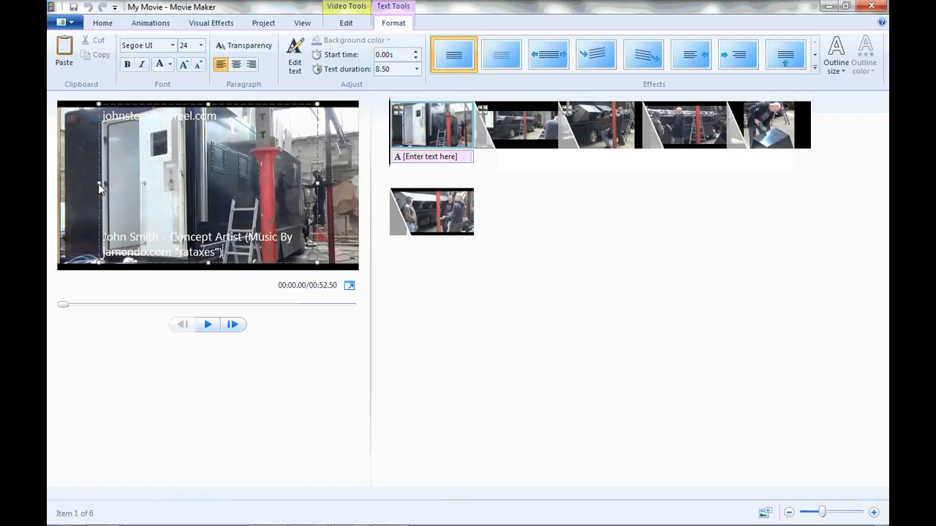
left_click_drag(98, 184, 59, 183)
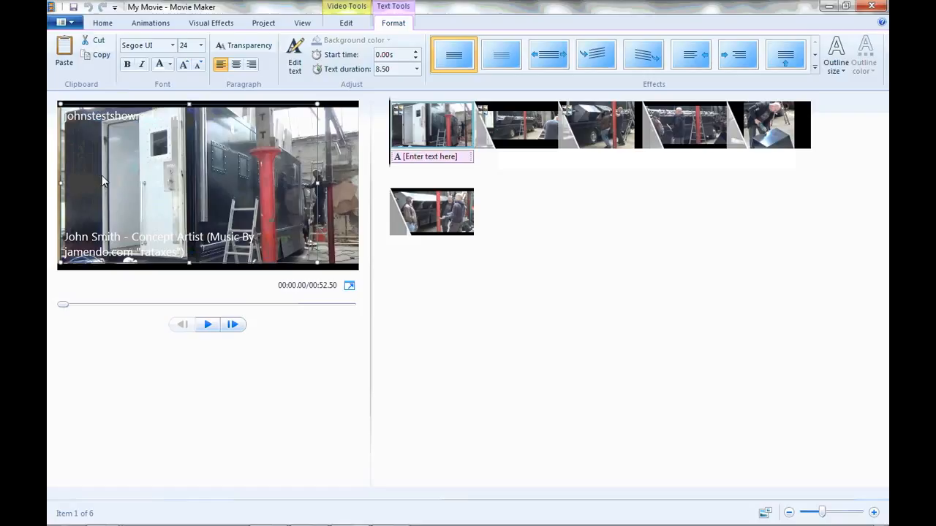
left_click(207, 241)
key("Return")
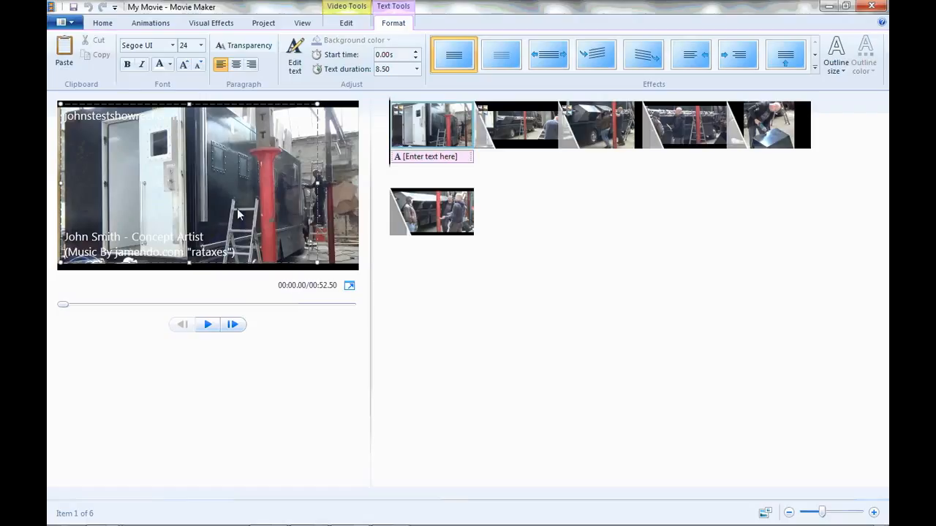
Set the caption's start time to 1 second and its text duration to 59 seconds.
left_click(404, 57)
type("1")
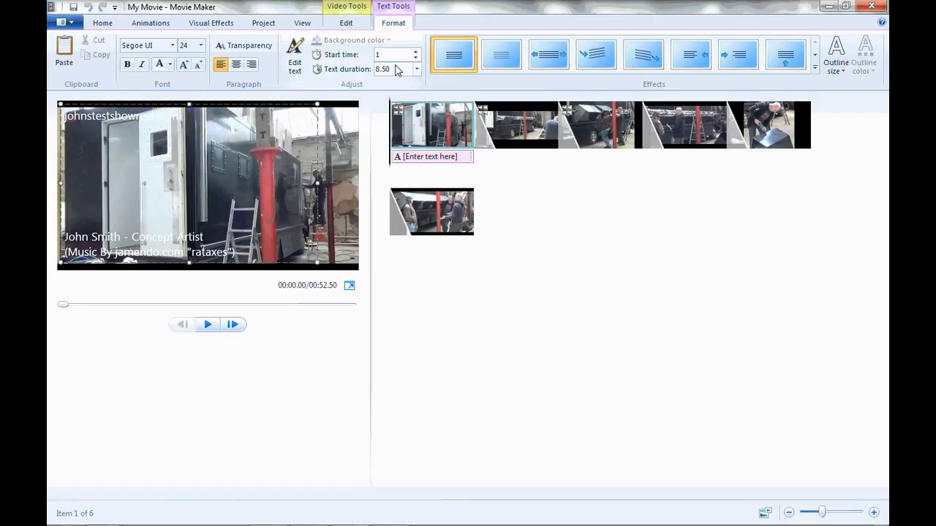
key("Return")
left_click(395, 68)
type("59")
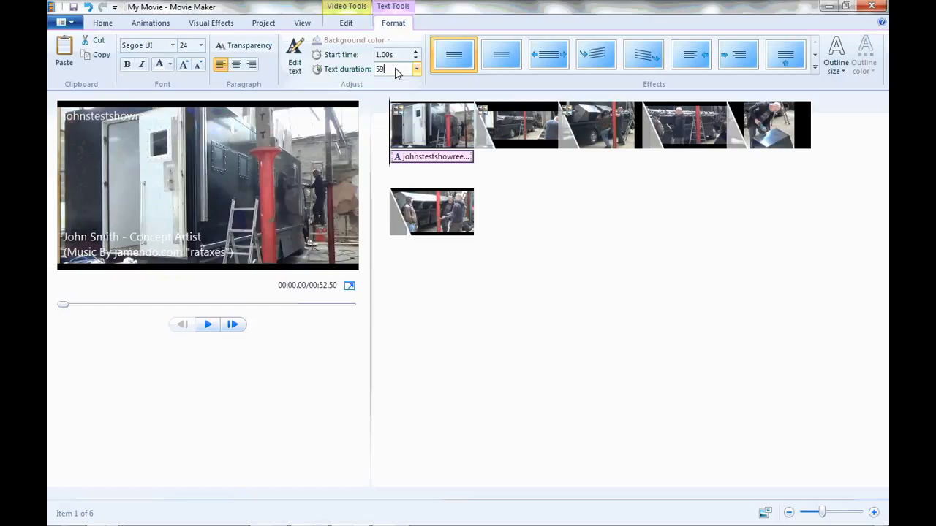
key("Return")
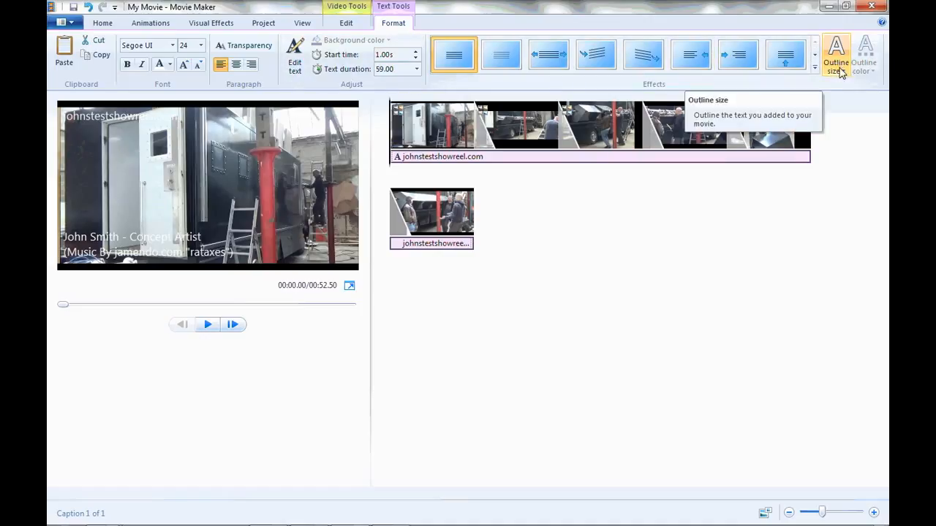
Give the caption text a black outline.
left_click(837, 68)
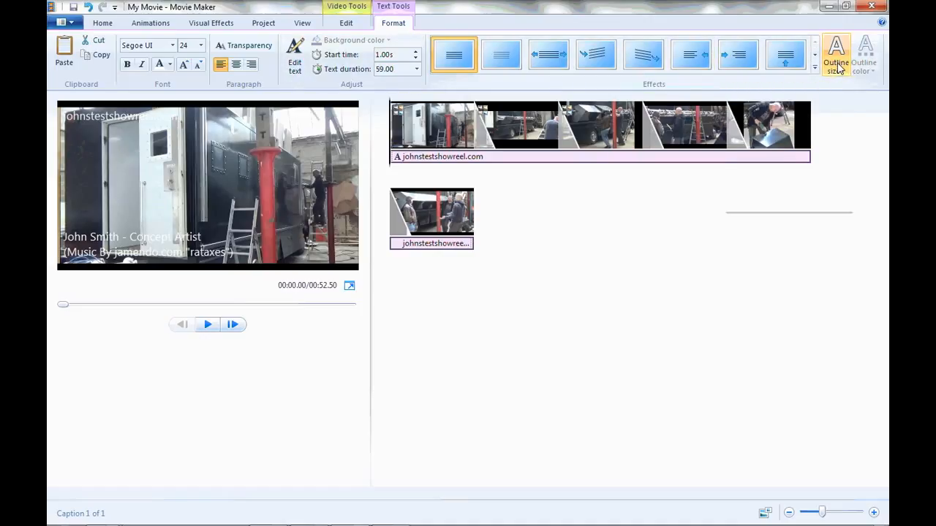
left_click(784, 117)
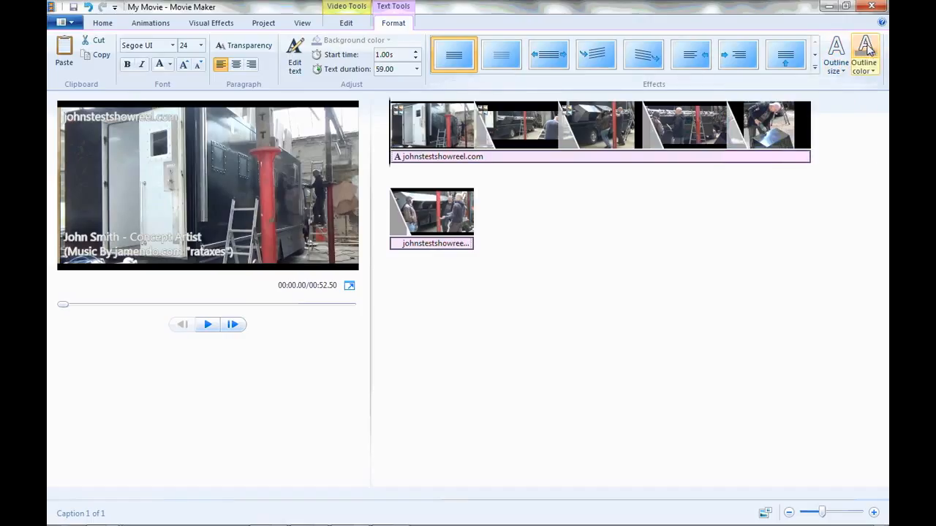
left_click(867, 55)
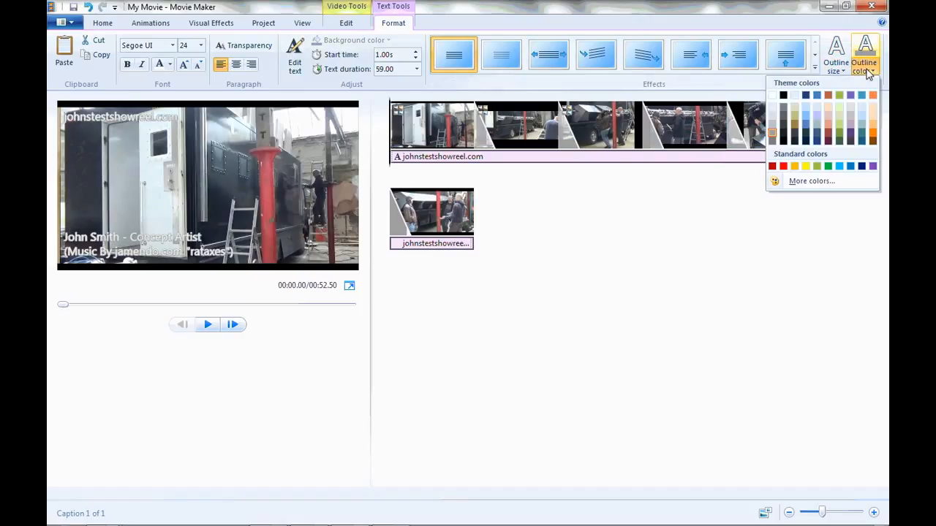
left_click(784, 96)
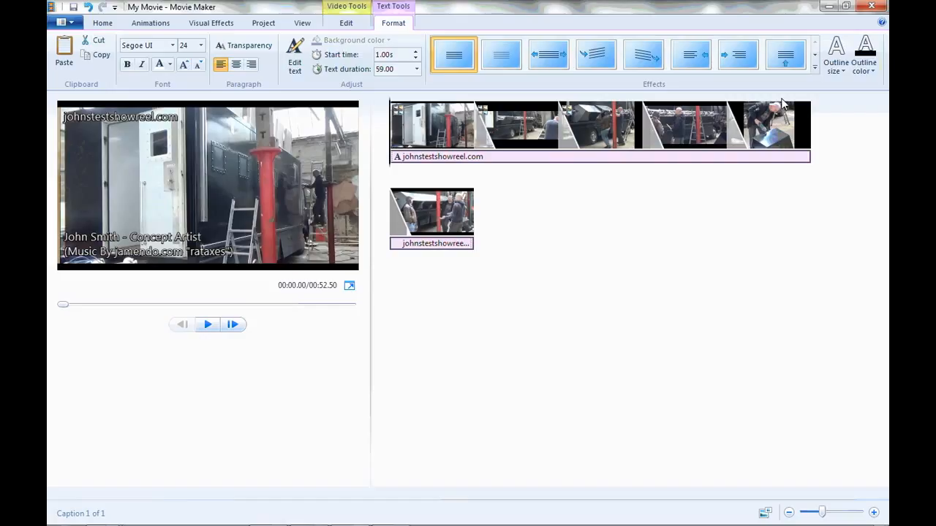
left_click(598, 269)
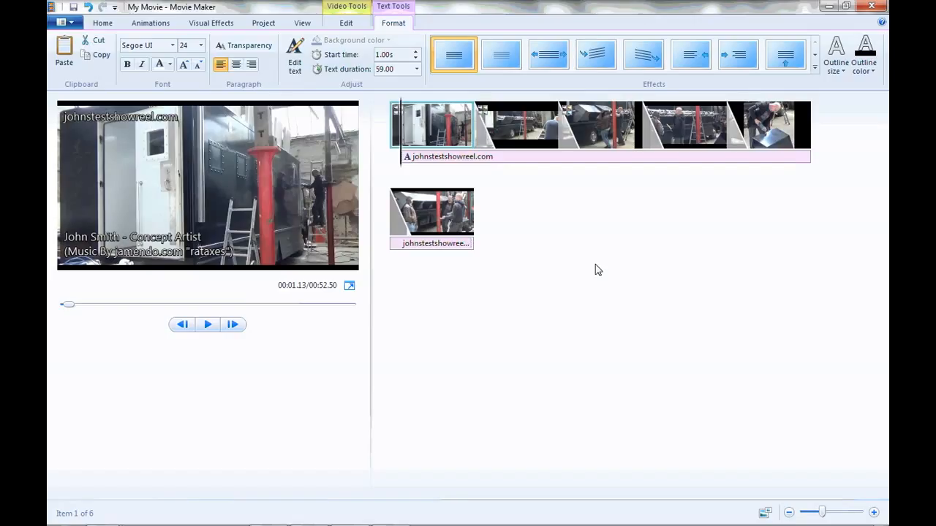
Add the track Rataxes_-_Submerge.mp3 from the ShowreelTutorials folder as the project's music.
left_click(103, 23)
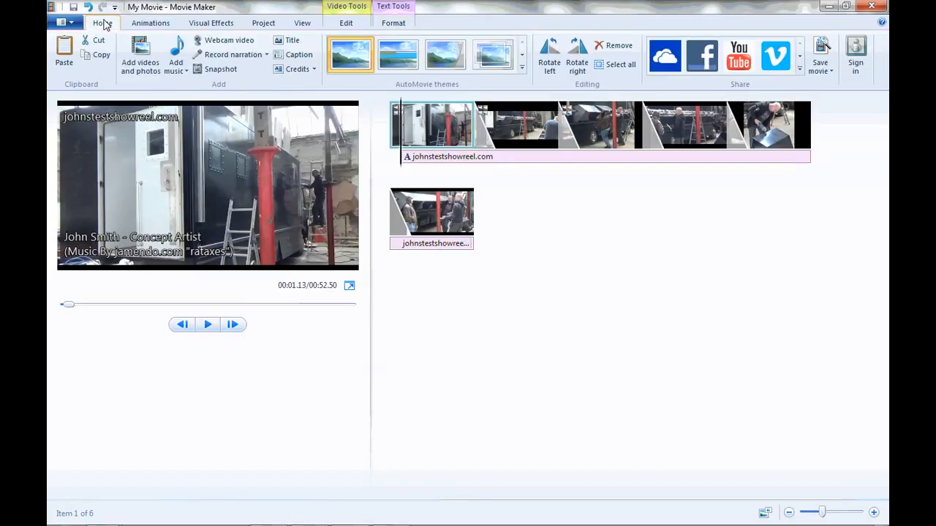
left_click(182, 71)
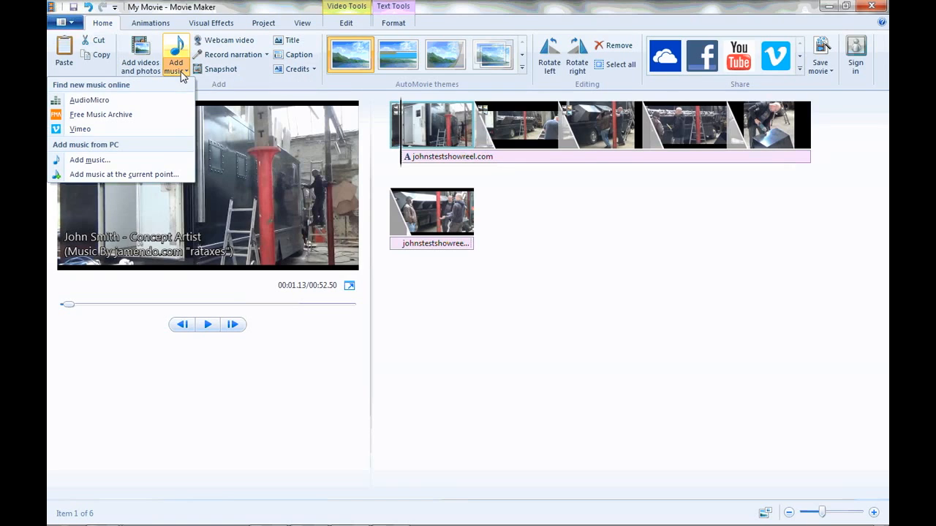
left_click(94, 163)
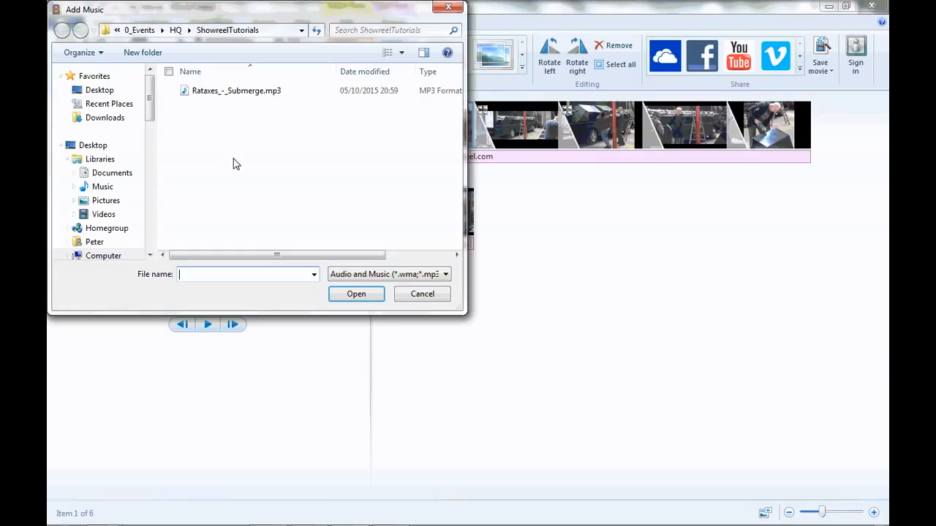
left_click(231, 91)
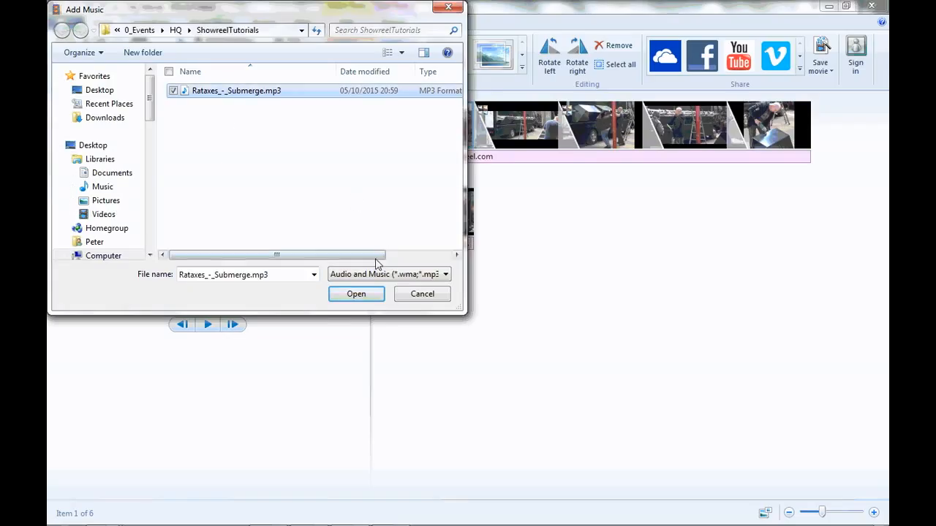
left_click(367, 294)
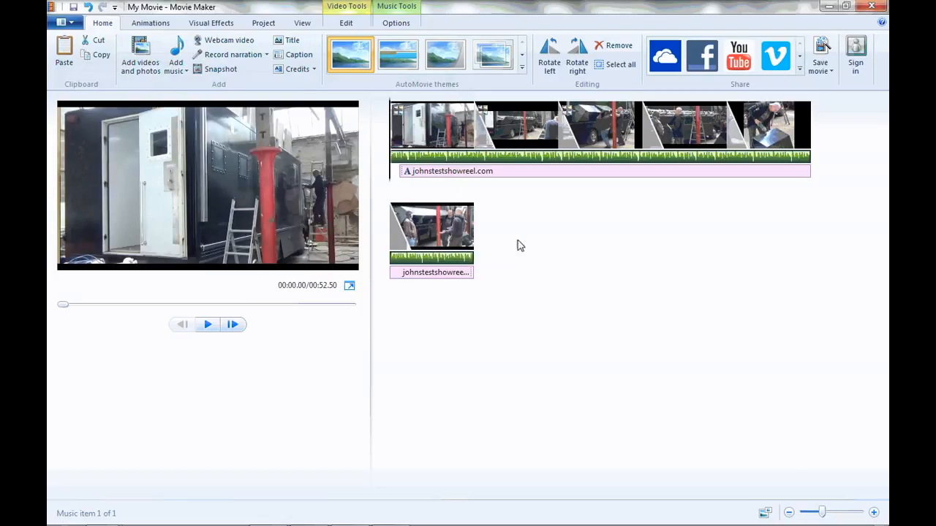
Set both the fade in and the fade out of the music track to Slow.
left_click(395, 23)
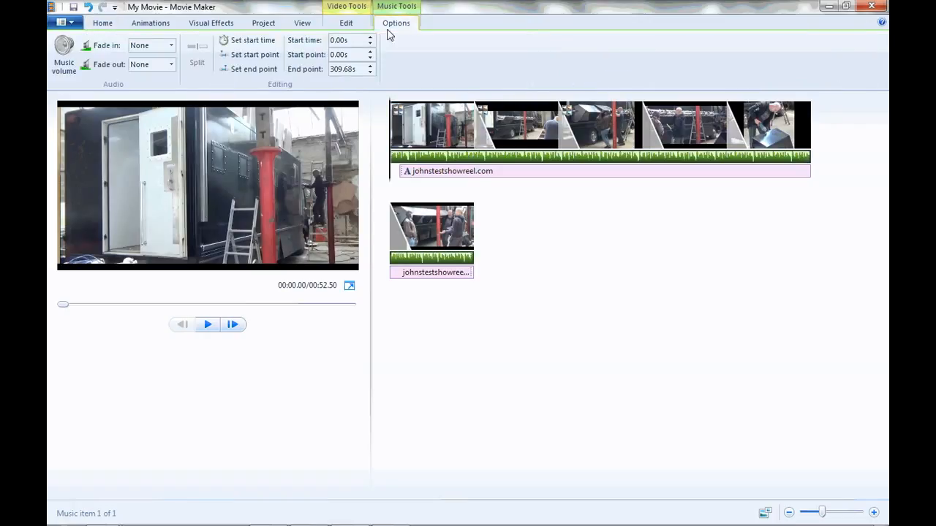
left_click(171, 47)
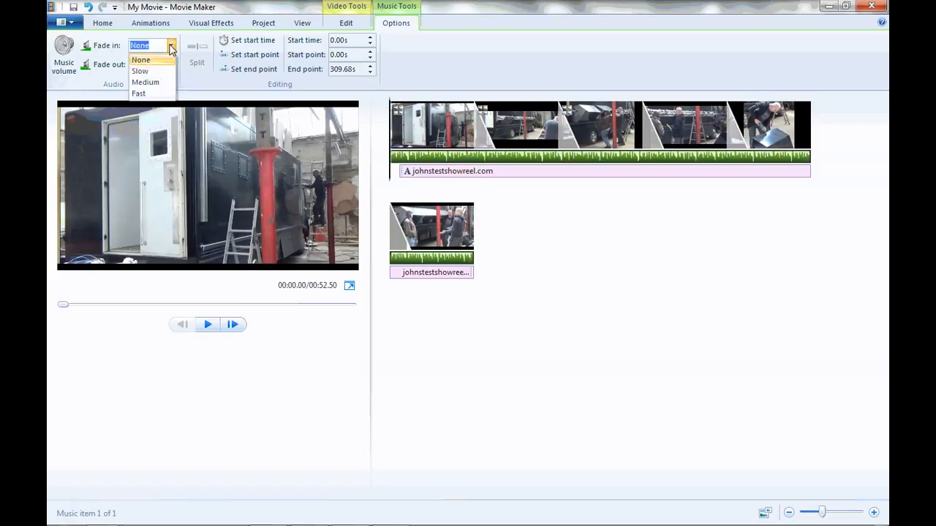
left_click(156, 74)
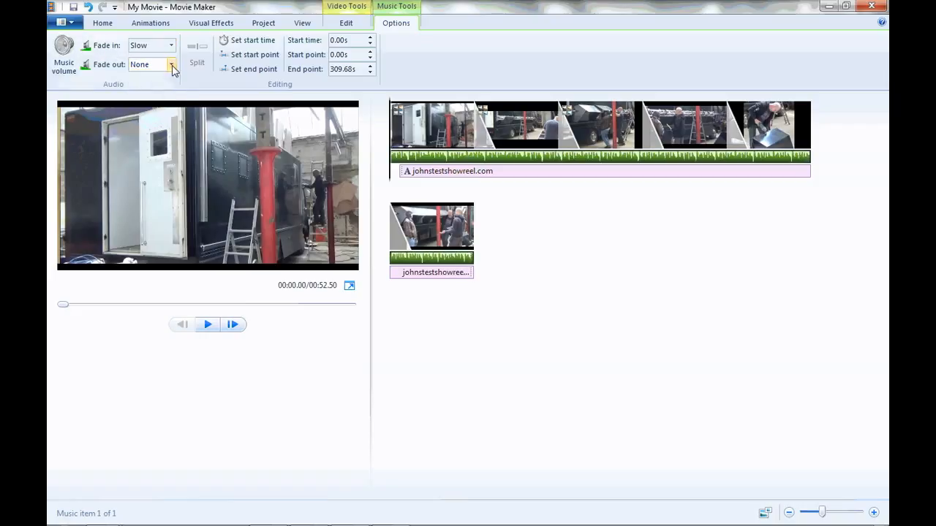
left_click(172, 65)
left_click(149, 89)
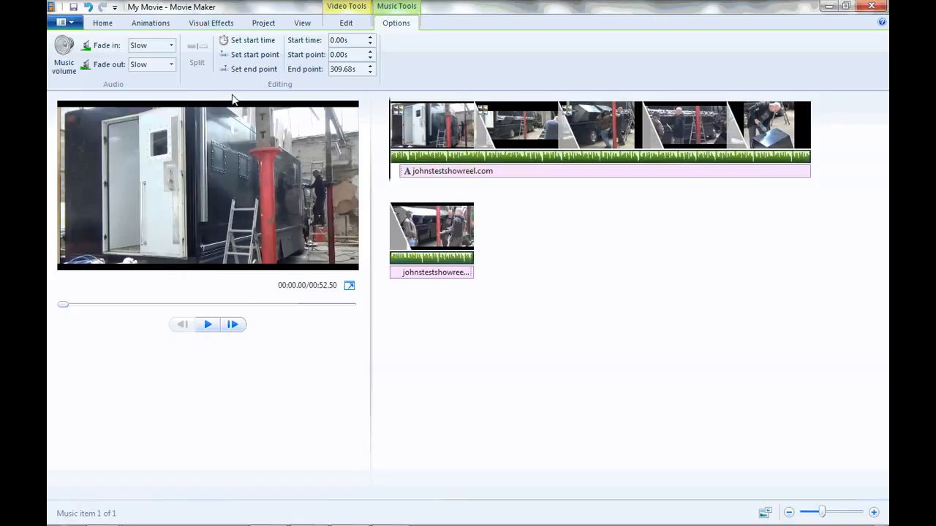
Set the music track's end point to 60 seconds.
left_click(344, 69)
type("60")
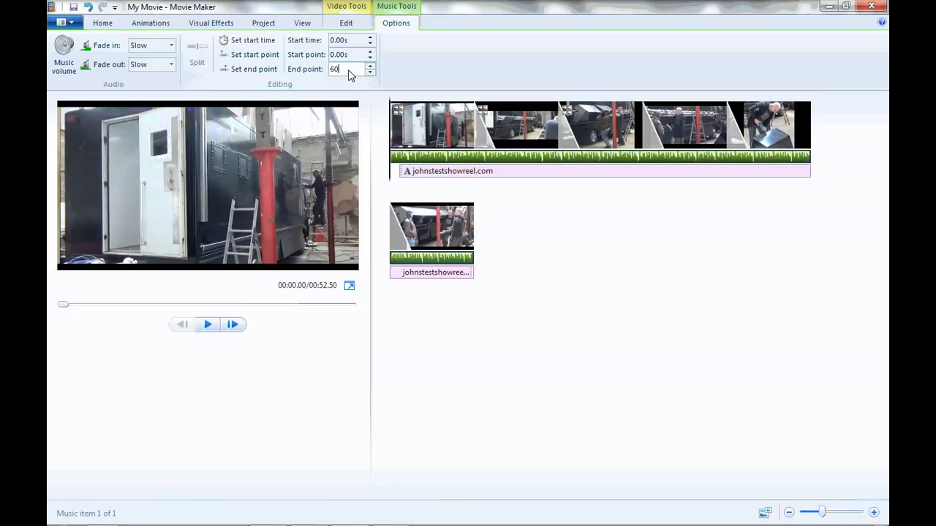
key("Return")
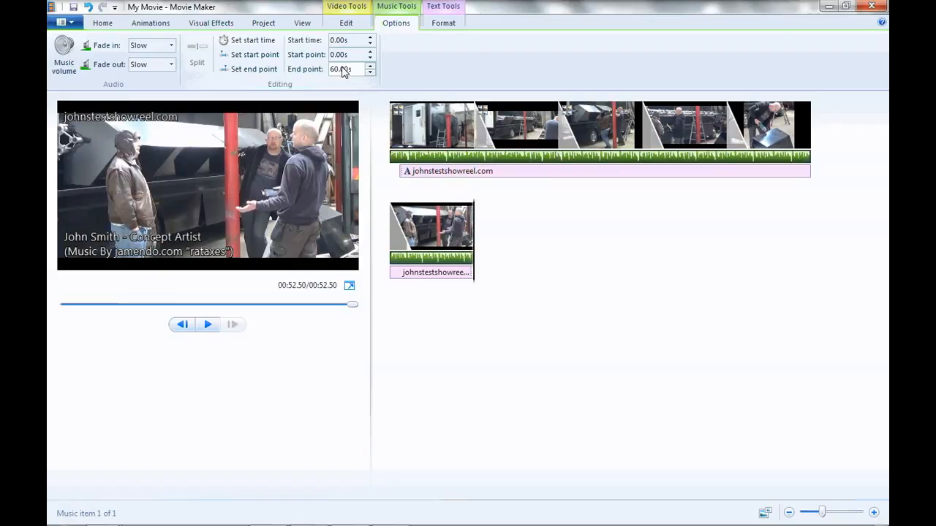
Try to export the movie with the high-definition display setting as ShowreelTutorialb, replacing the existing MP4 file.
left_click(105, 22)
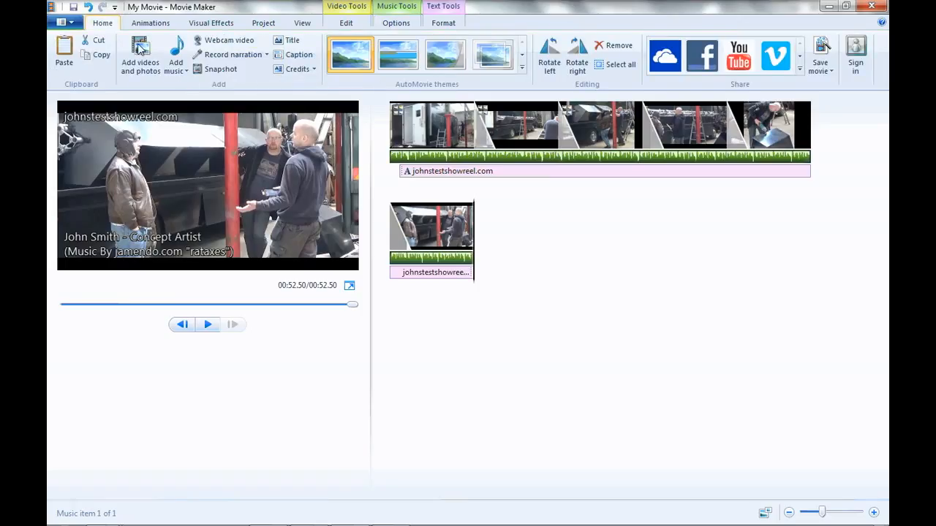
left_click(820, 71)
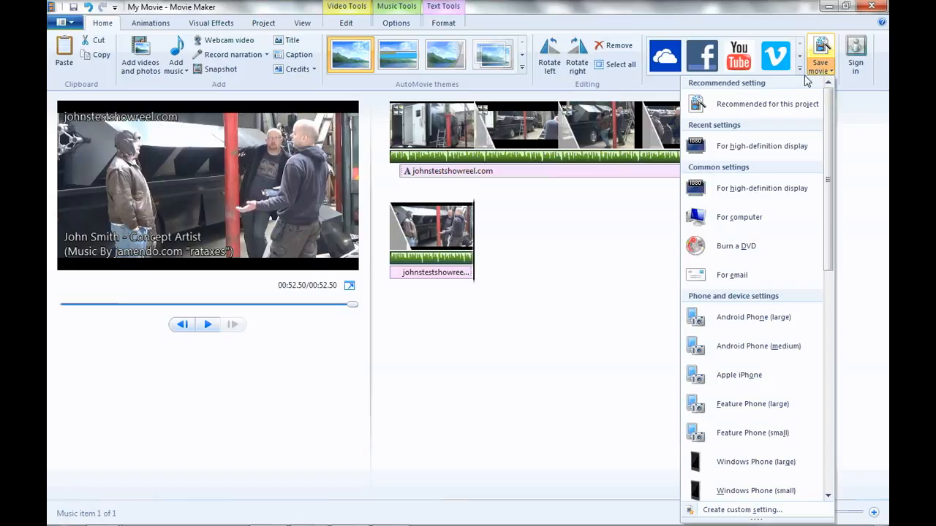
left_click(779, 190)
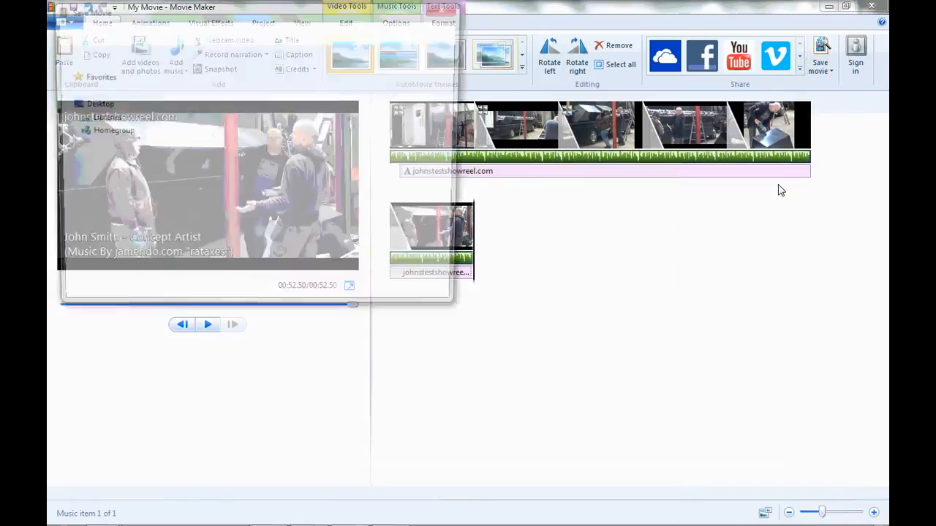
type("T")
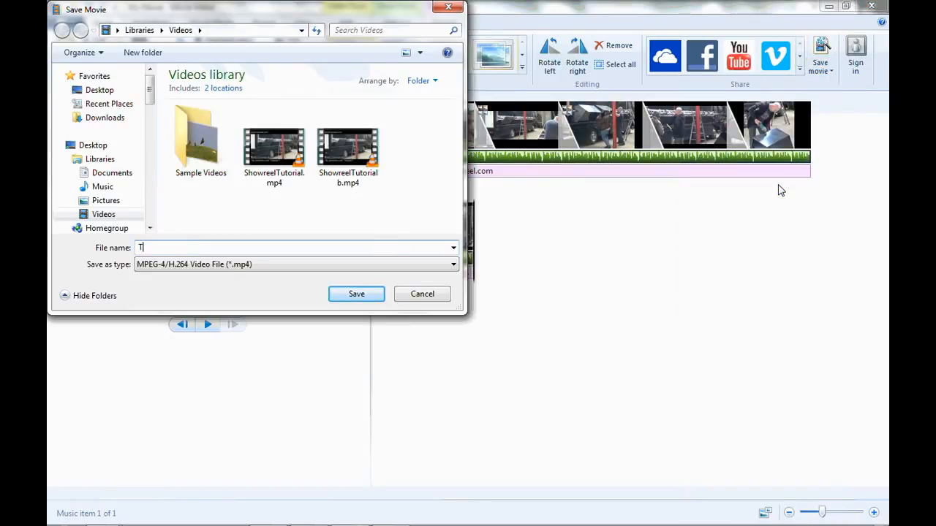
type("utorial")
key("BackSpace")
key("BackSpace")
key("BackSpace")
key("BackSpace")
key("BackSpace")
key("BackSpace")
key("BackSpace")
key("BackSpace")
type("Showreel")
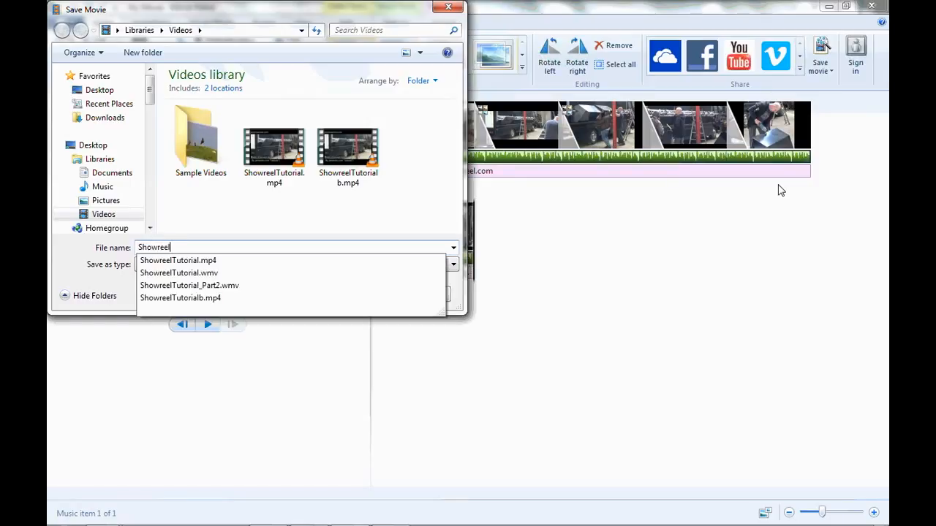
type("Tutorialb")
key("Return")
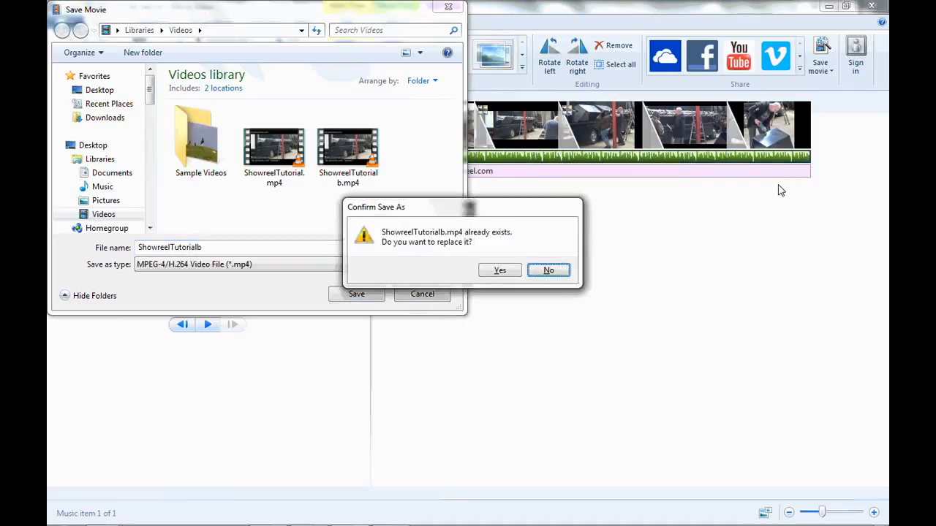
left_click(511, 271)
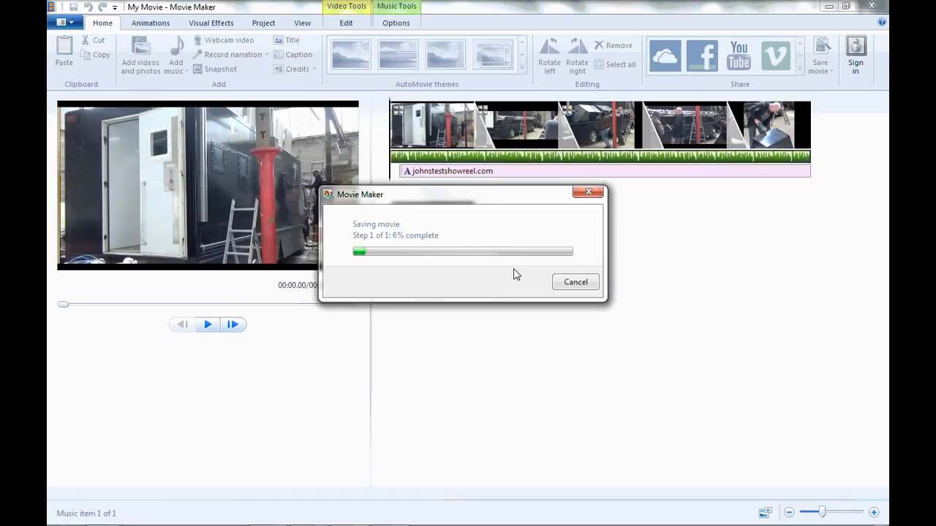
left_click(575, 282)
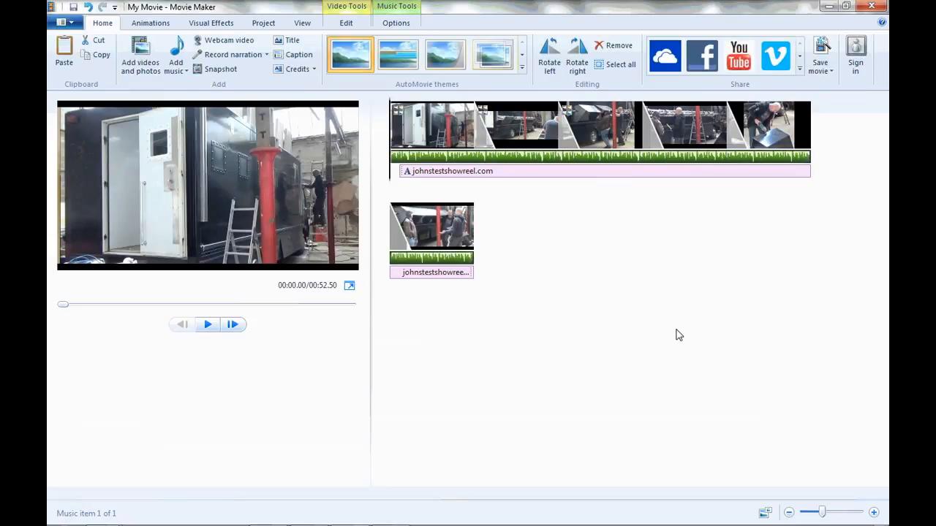